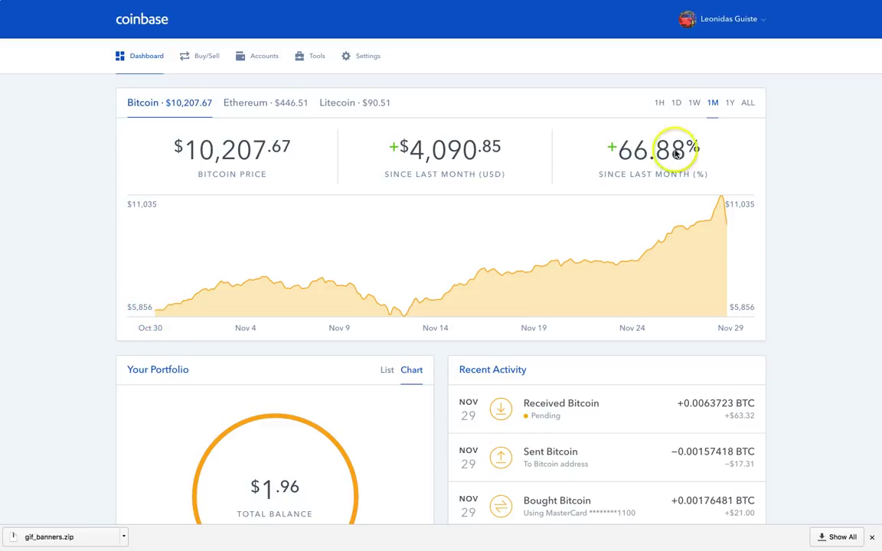
# Step: Switch the Coinbase Bitcoin price chart from one month to the 1Y range
pyautogui.click(731, 102)
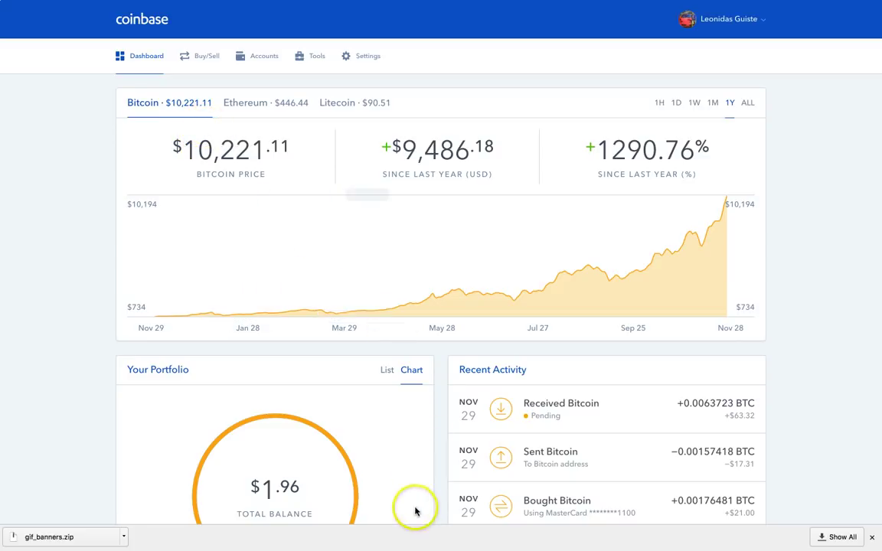
pyautogui.scroll(-2, 414, 506)
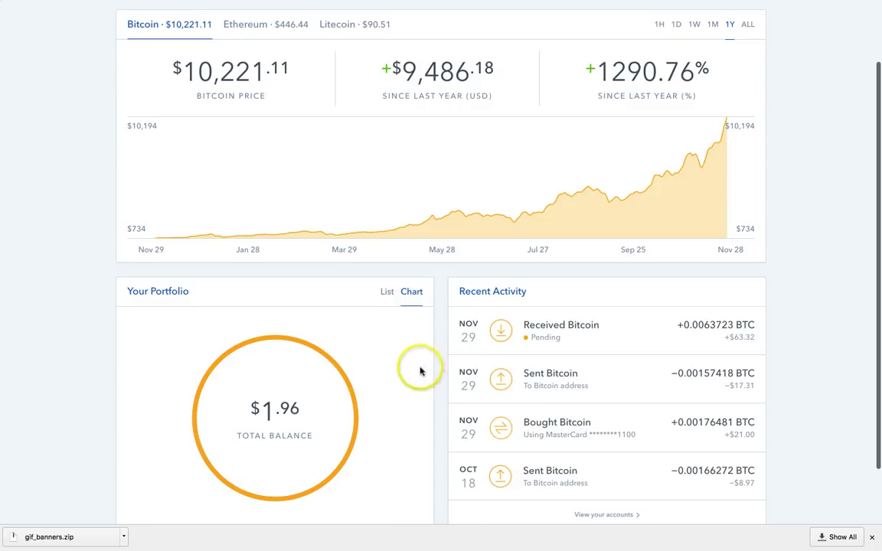
pyautogui.scroll(2, 418, 337)
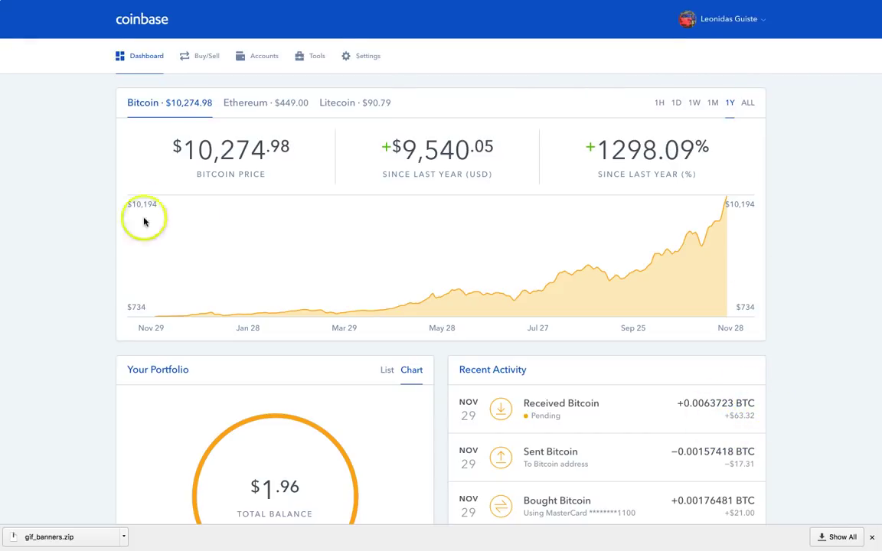
pyautogui.moveTo(770, 4)
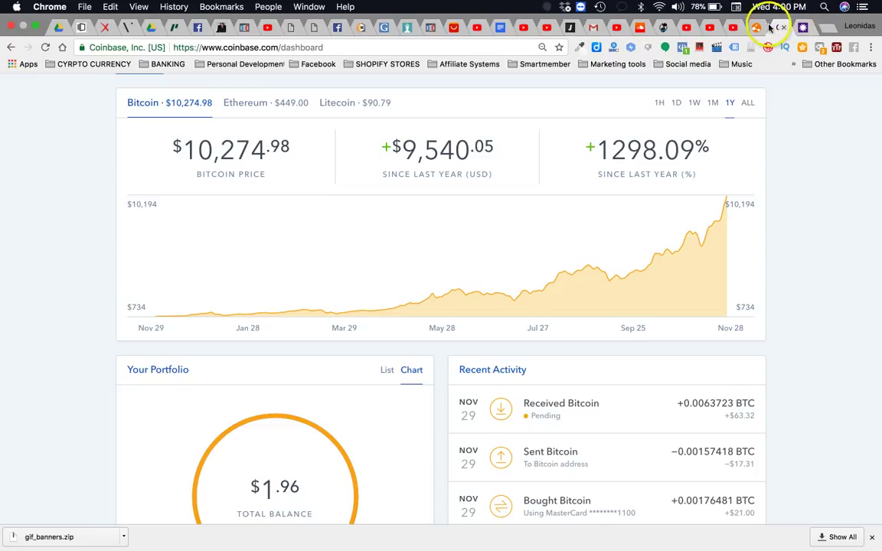
# Step: Glance at BitConnect, then view and close the pending Received Bitcoin detail on Coinbase
pyautogui.click(754, 27)
pyautogui.scroll(2, 492, 146)
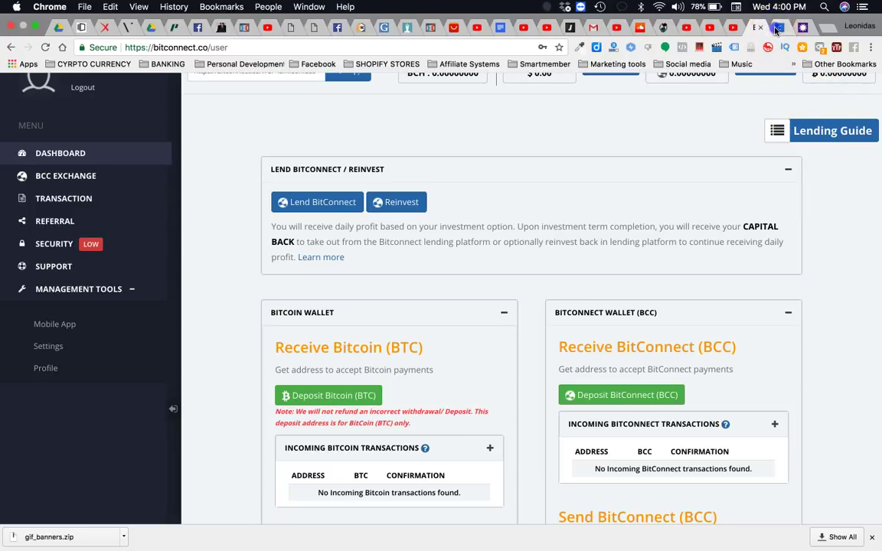
pyautogui.click(779, 28)
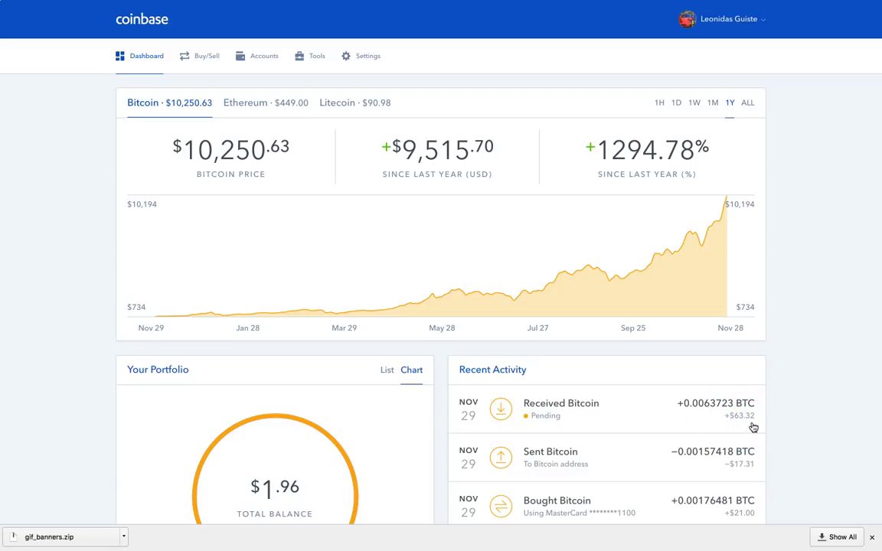
pyautogui.click(503, 414)
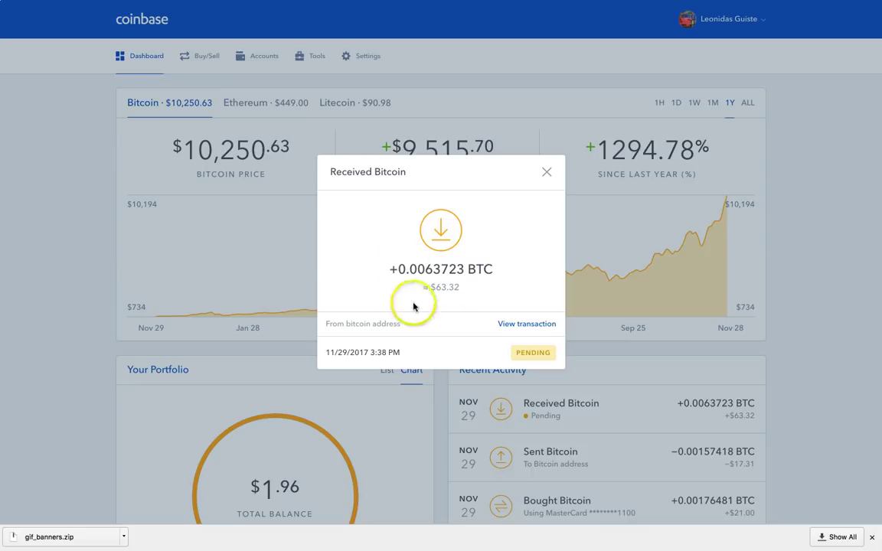
pyautogui.click(547, 172)
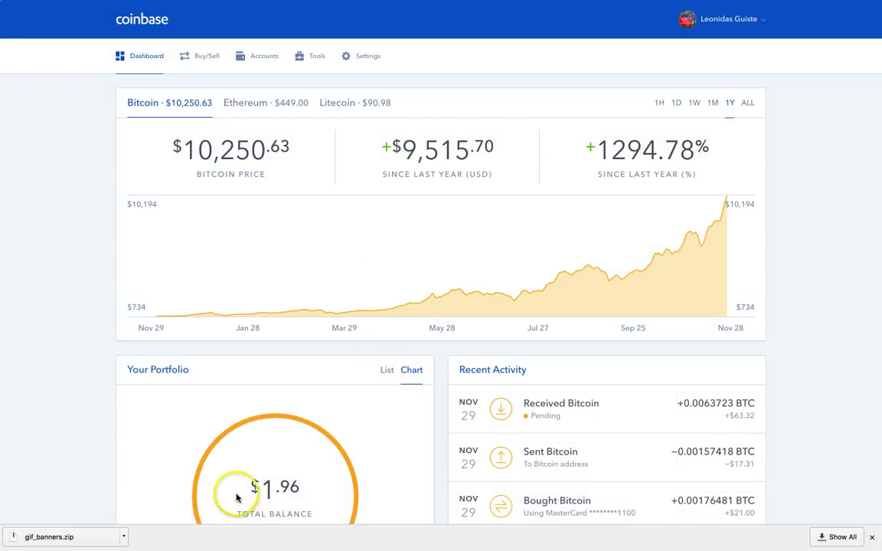
# Step: Back on BitConnect, toggle fullscreen and open the TRANSACTION history from the sidebar
pyautogui.click(759, 29)
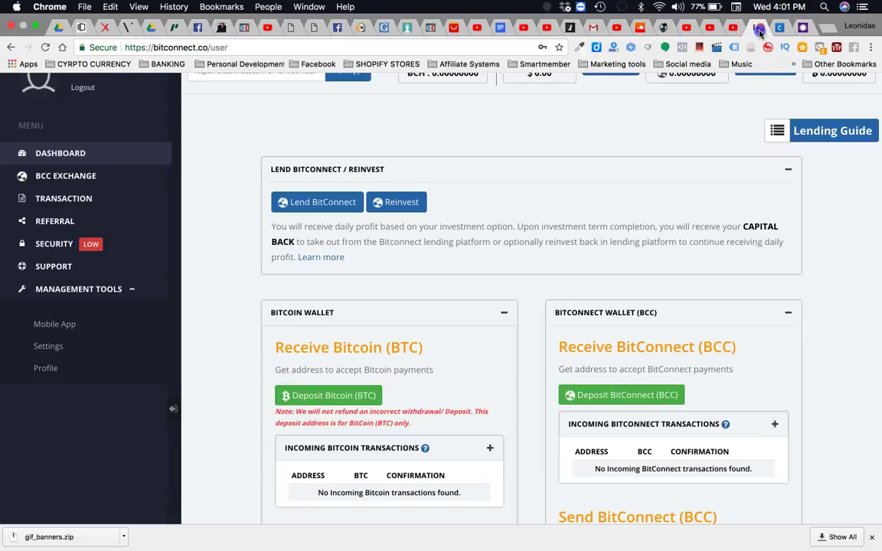
pyautogui.press('super+shift+f')
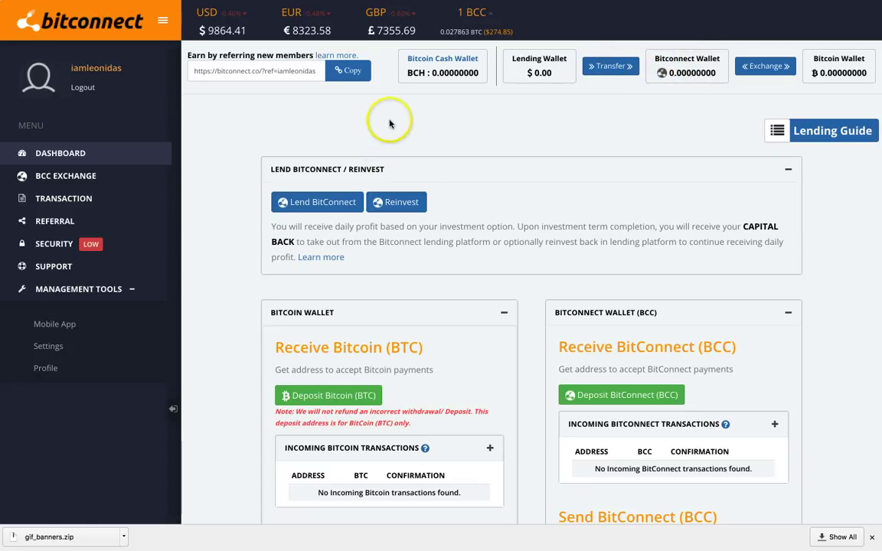
pyautogui.press('Escape')
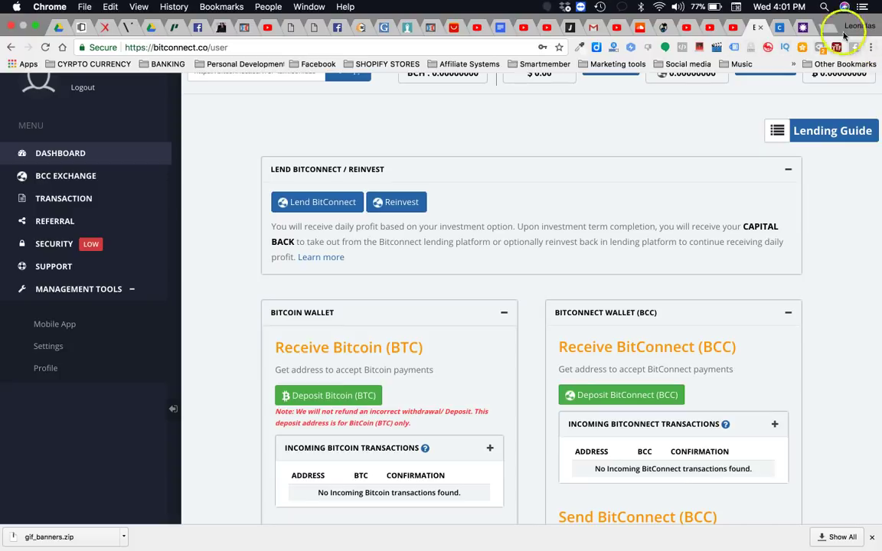
pyautogui.press('ctrl+super+f')
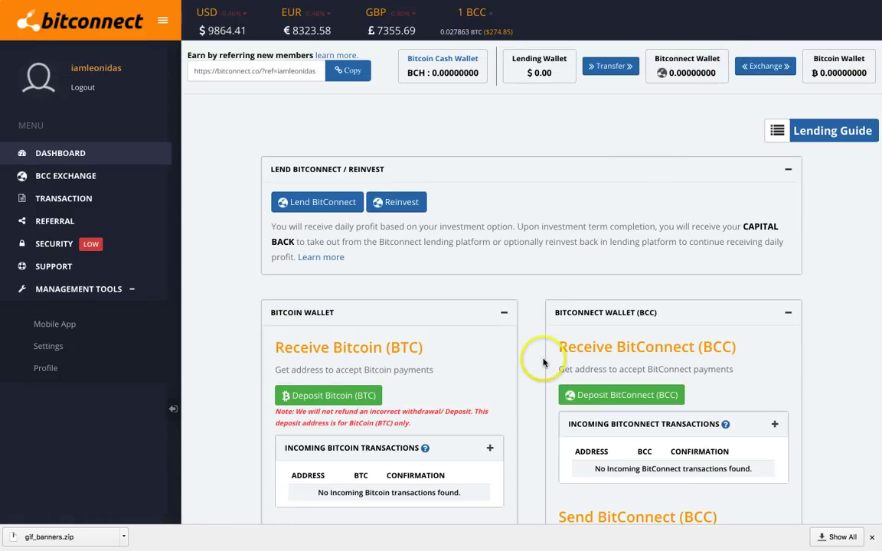
pyautogui.scroll(-5, 540, 352)
pyautogui.scroll(-3, 540, 352)
pyautogui.scroll(3, 539, 352)
pyautogui.click(71, 200)
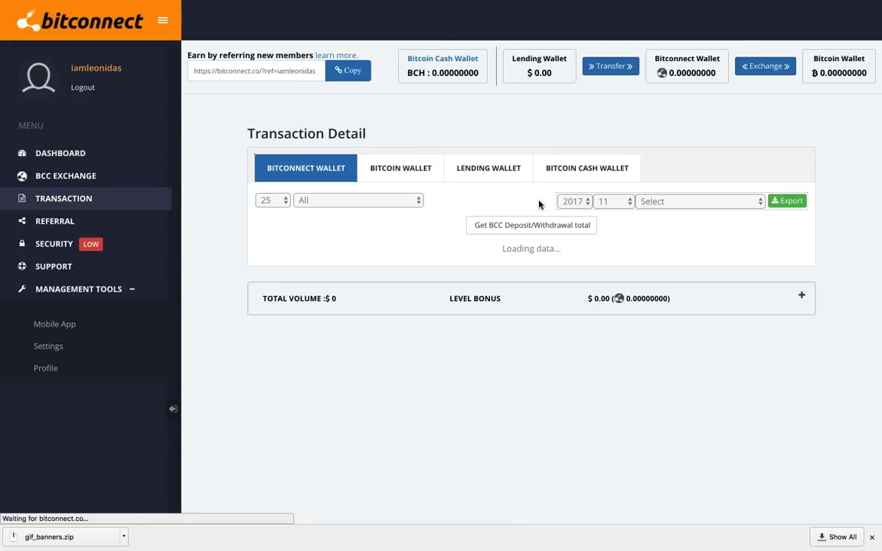
pyautogui.scroll(-2, 639, 291)
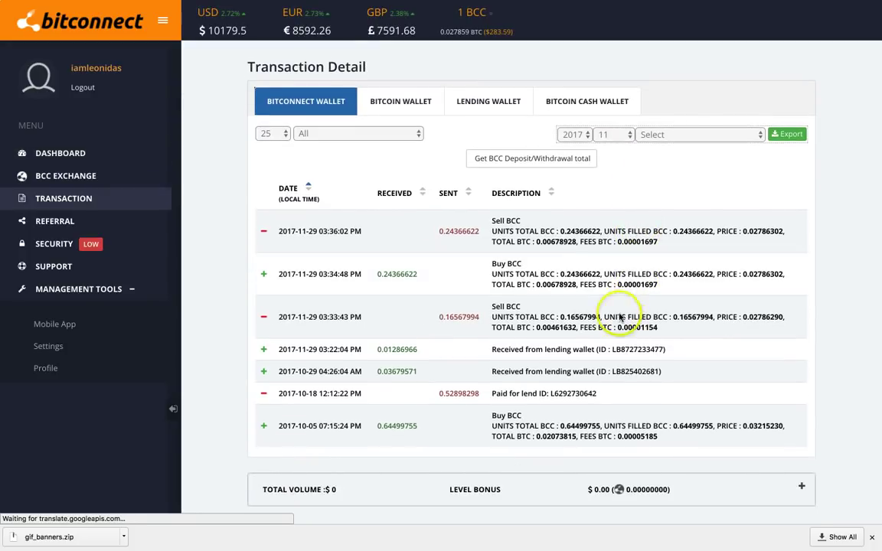
pyautogui.scroll(2, 536, 306)
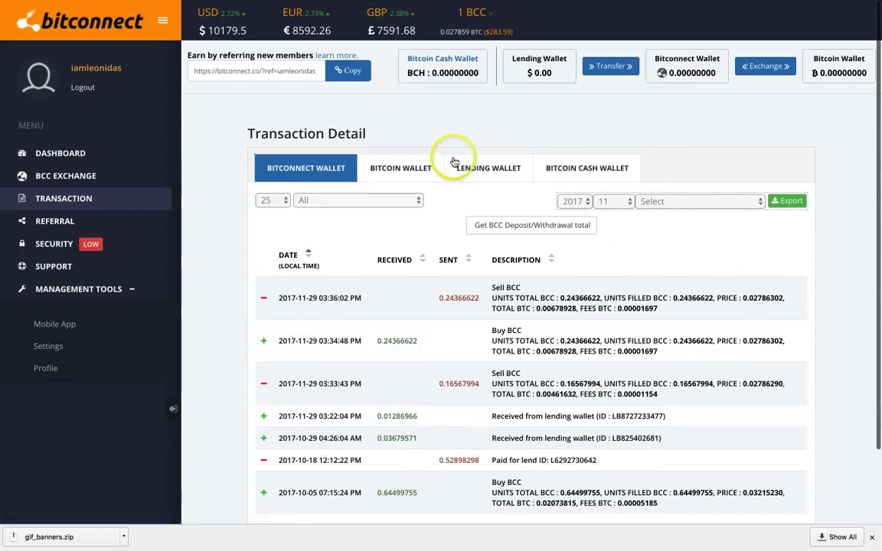
# Step: Show the Lending Wallet transactions, checking October on page 2, then November on page 1
pyautogui.click(489, 170)
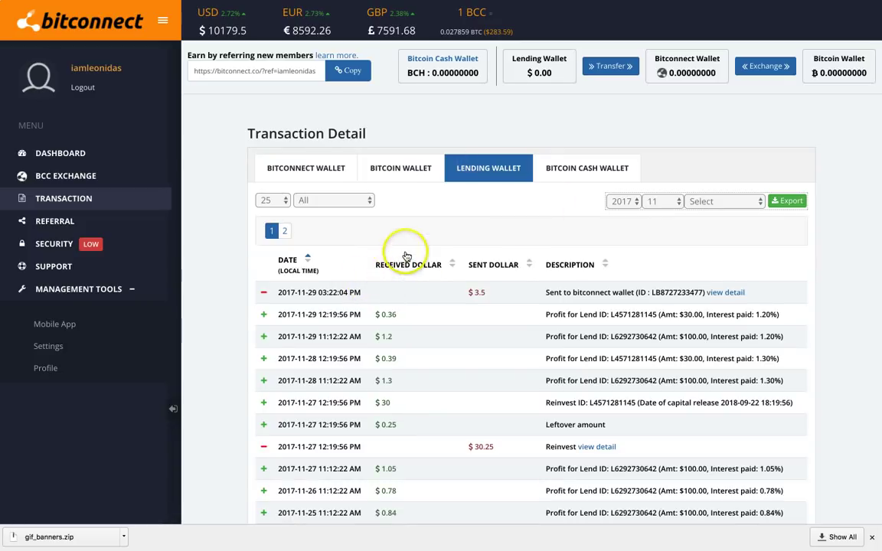
pyautogui.scroll(-5, 398, 337)
pyautogui.scroll(-5, 400, 343)
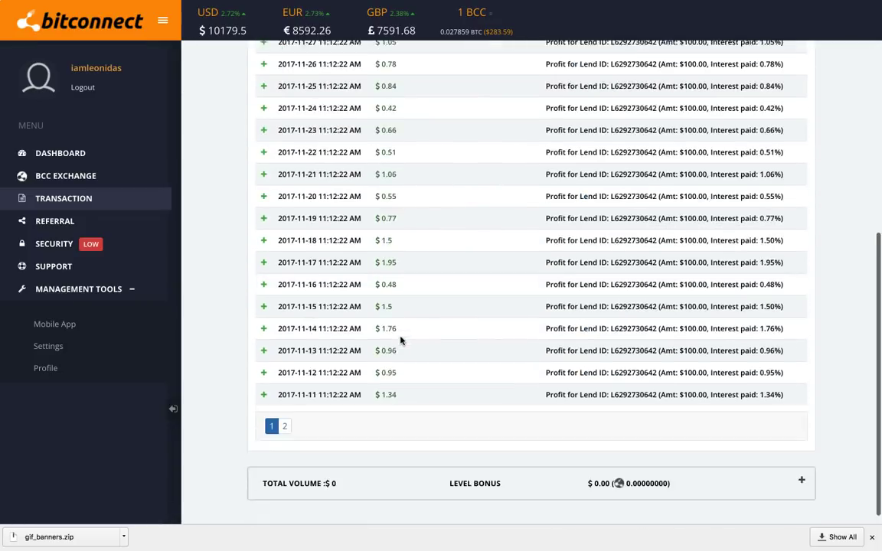
pyautogui.click(284, 410)
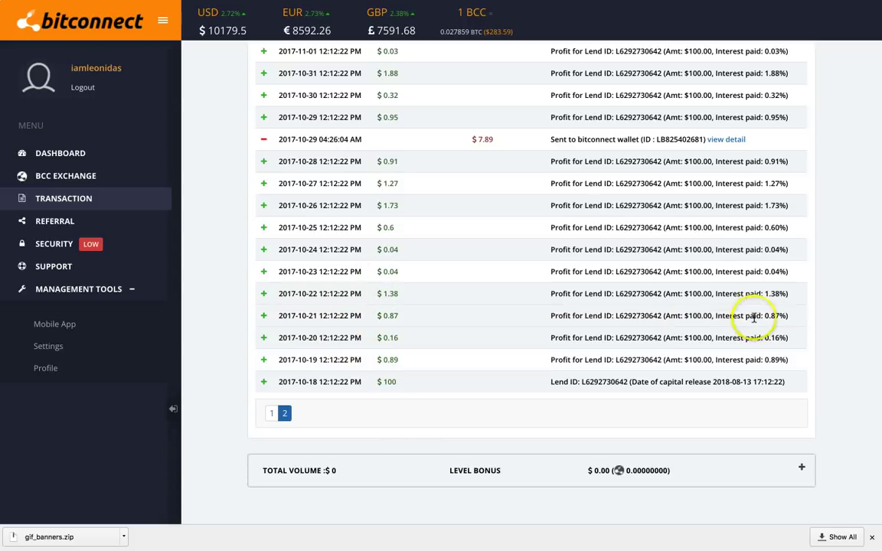
pyautogui.scroll(1, 680, 253)
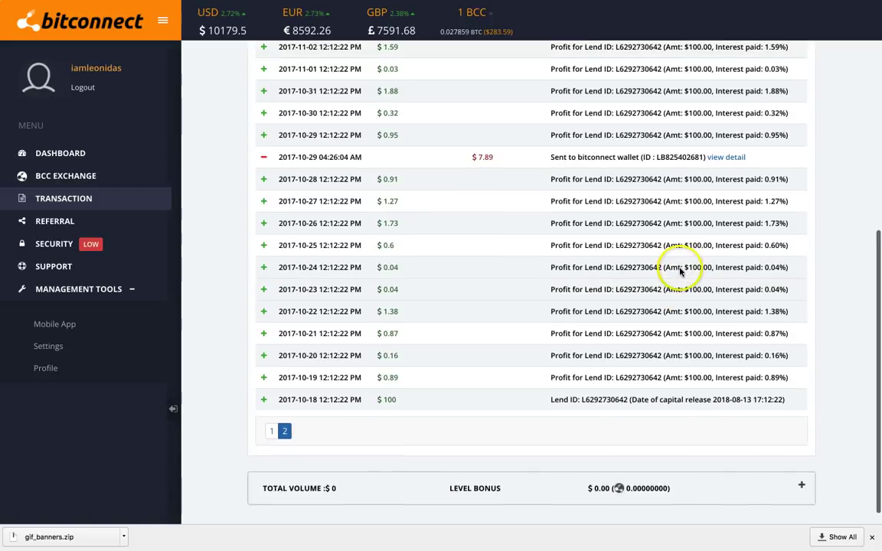
pyautogui.scroll(1, 680, 272)
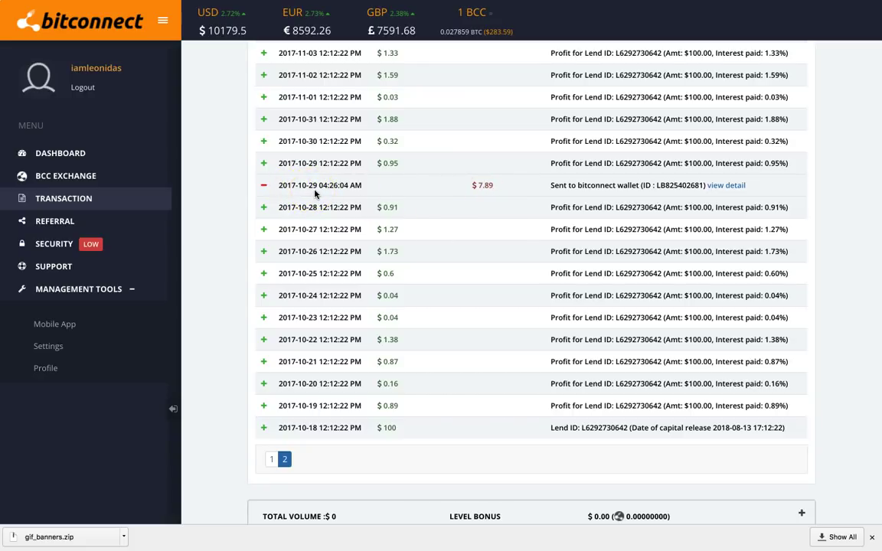
pyautogui.scroll(4, 477, 171)
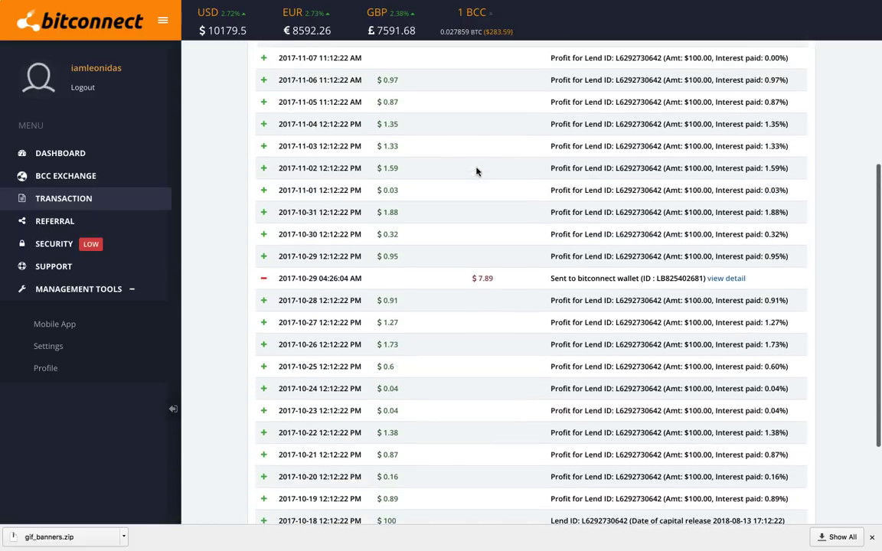
pyautogui.scroll(3, 477, 172)
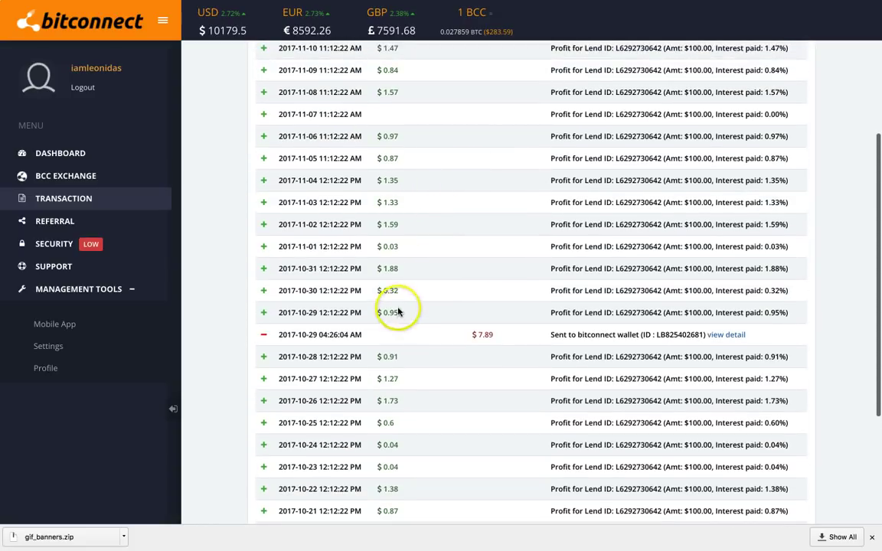
pyautogui.scroll(3, 394, 218)
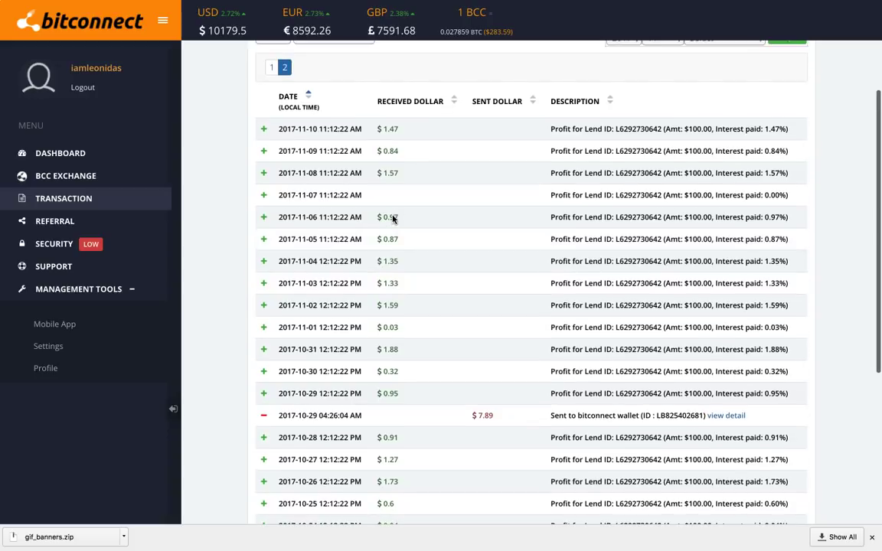
pyautogui.scroll(-8, 367, 414)
pyautogui.click(272, 414)
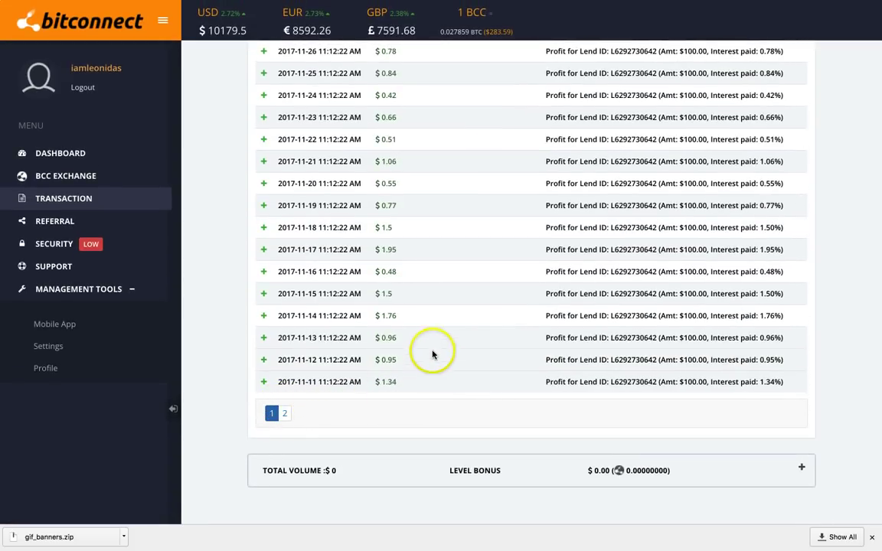
pyautogui.scroll(8, 433, 352)
pyautogui.scroll(-6, 433, 337)
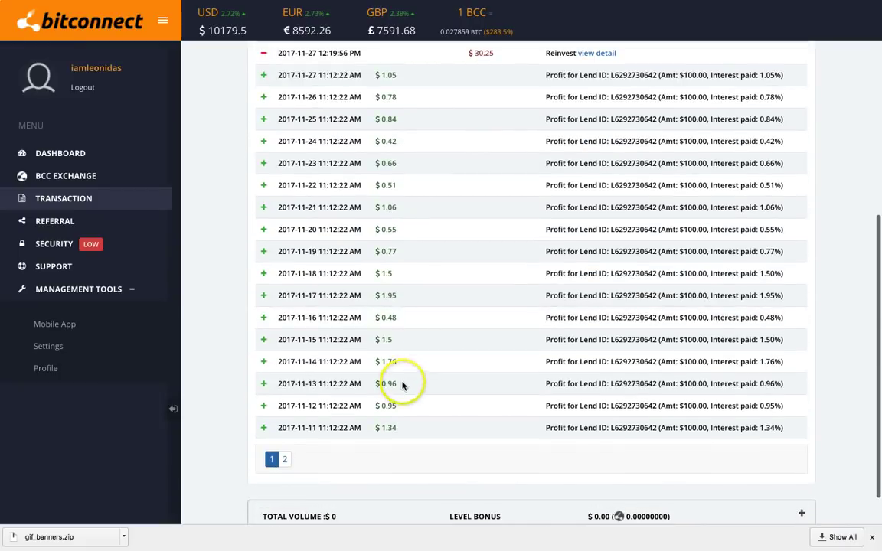
pyautogui.scroll(3, 398, 291)
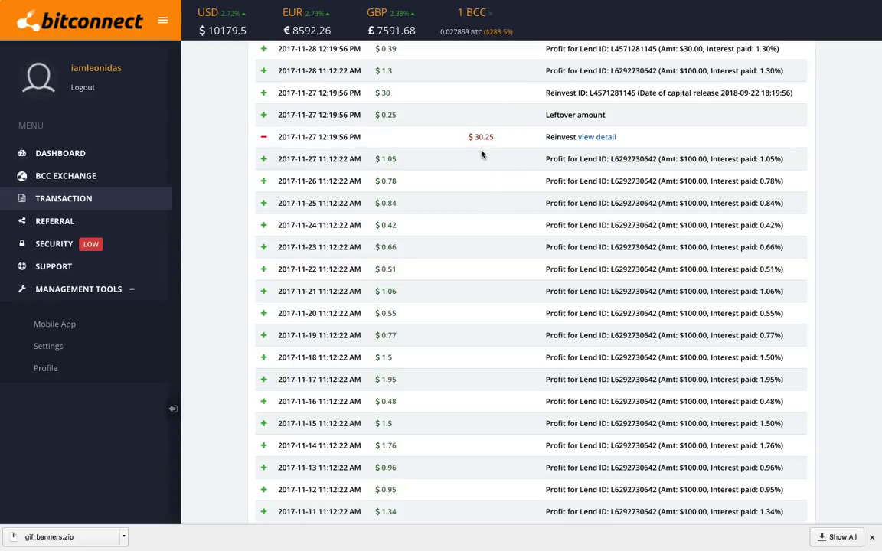
# Step: Reveal the $3.50 transfer breakdown ($0.25 leftover plus $3.25 interest), then return to Coinbase
pyautogui.click(494, 136)
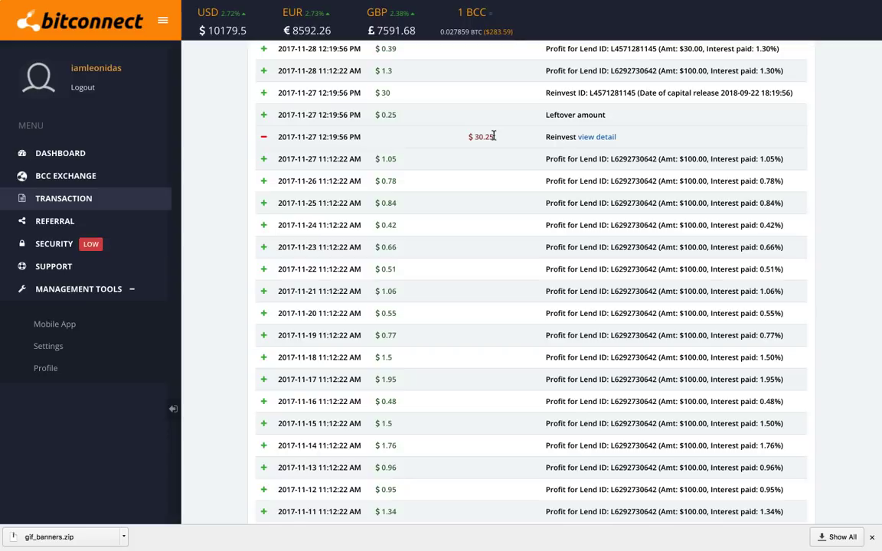
pyautogui.scroll(3, 379, 154)
pyautogui.scroll(2, 379, 123)
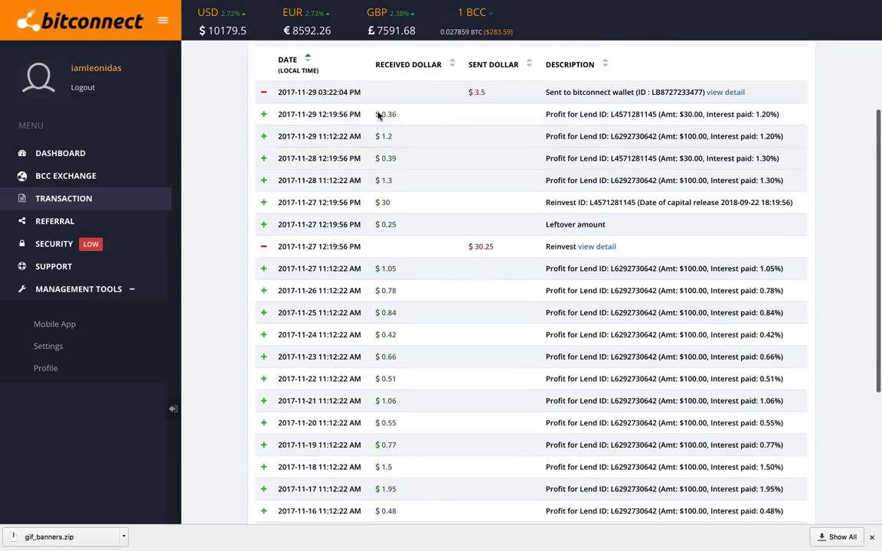
pyautogui.scroll(2, 379, 115)
pyautogui.click(311, 232)
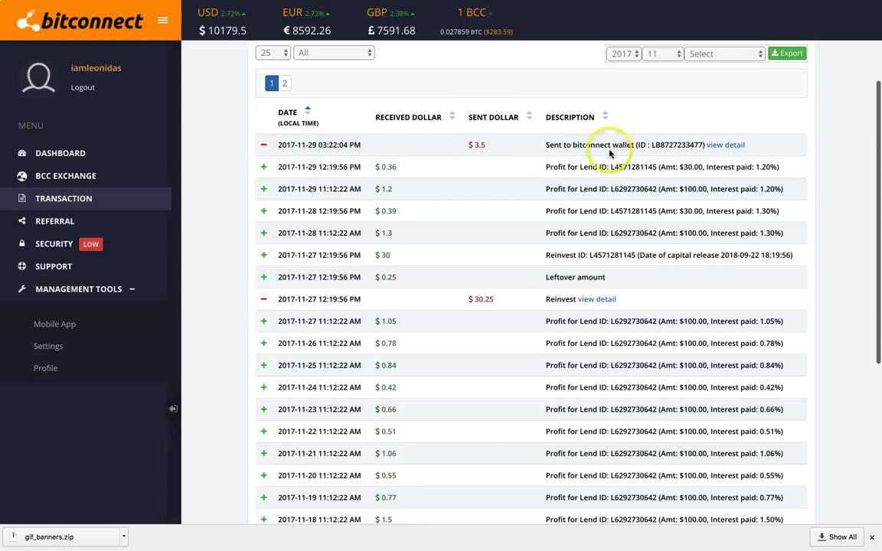
pyautogui.click(720, 145)
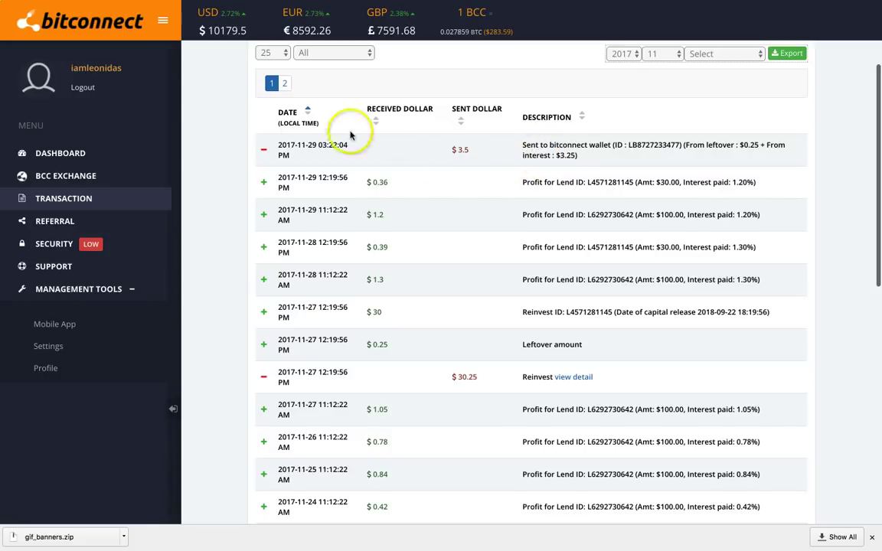
pyautogui.moveTo(780, 3)
pyautogui.click(778, 28)
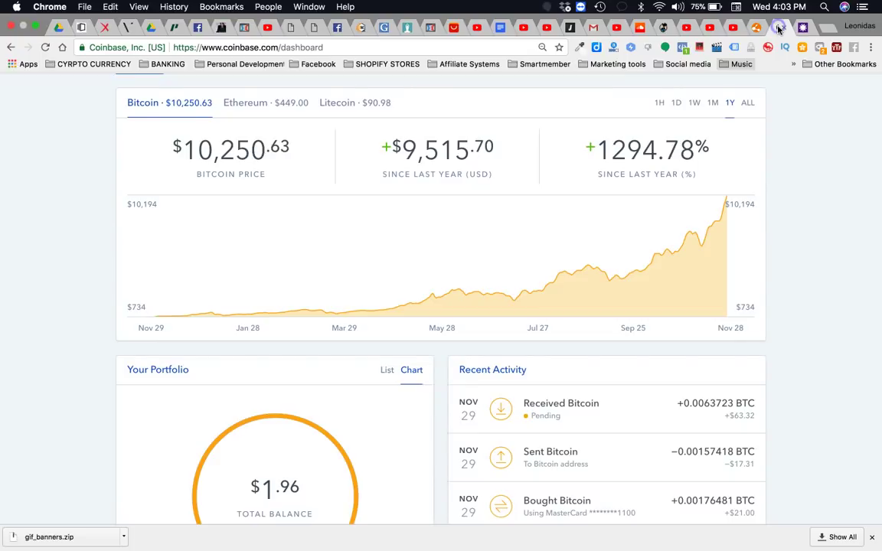
# Step: Open and close the pending Received Bitcoin details in Coinbase's Recent Activity
pyautogui.click(712, 403)
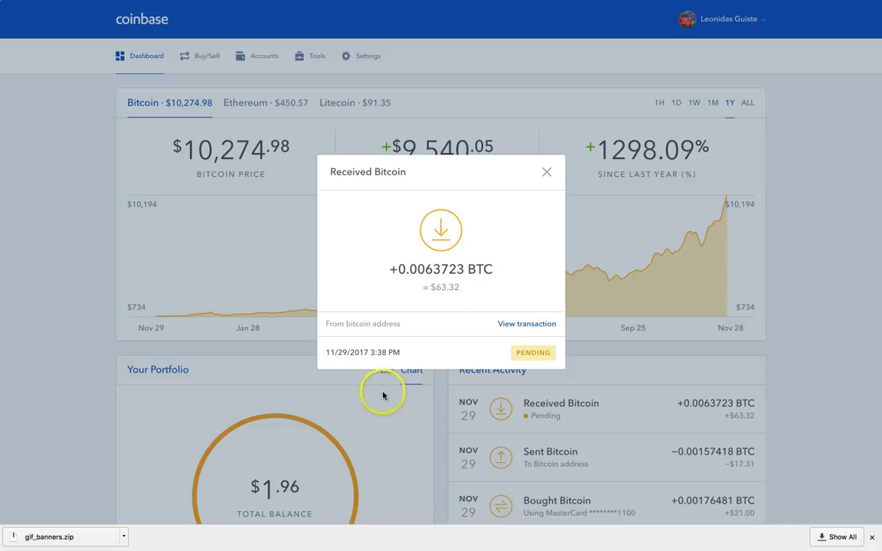
pyautogui.click(546, 173)
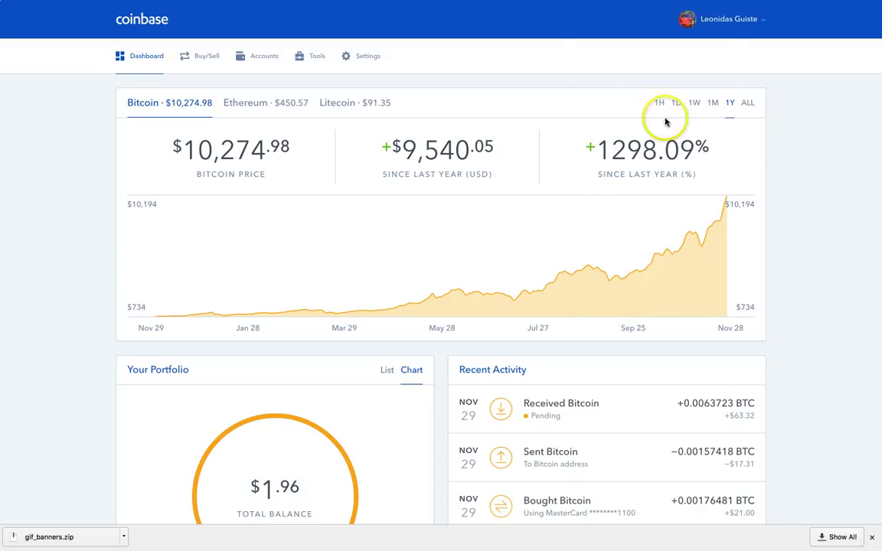
# Step: Flip between the Coinbase and BitConnect tabs, ending on BitConnect's Dashboard
pyautogui.moveTo(773, 4)
pyautogui.click(683, 27)
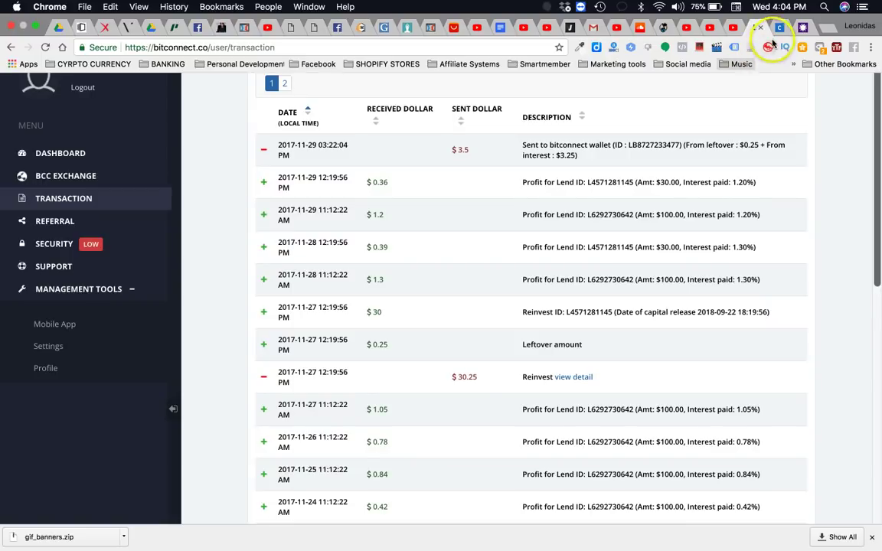
pyautogui.click(779, 26)
pyautogui.scroll(-5, 406, 189)
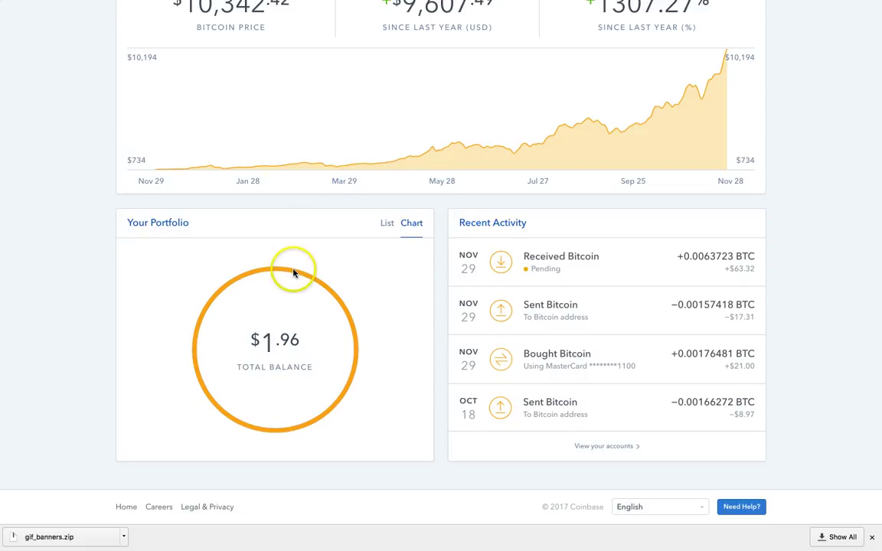
pyautogui.scroll(5, 325, 108)
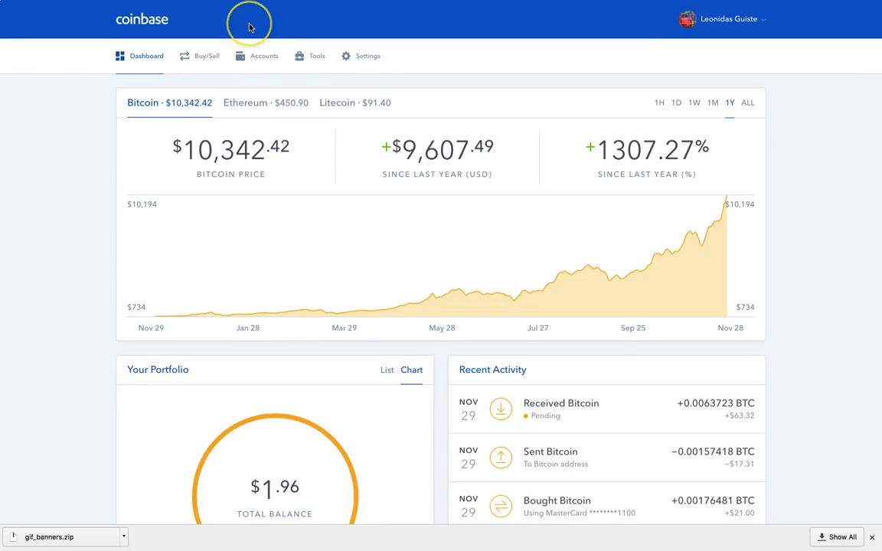
pyautogui.scroll(-5, 249, 28)
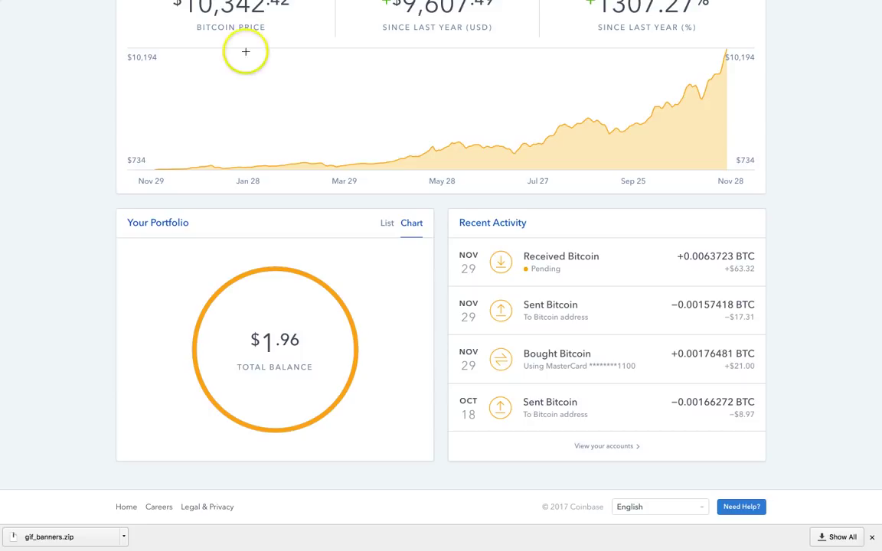
pyautogui.scroll(5, 250, 27)
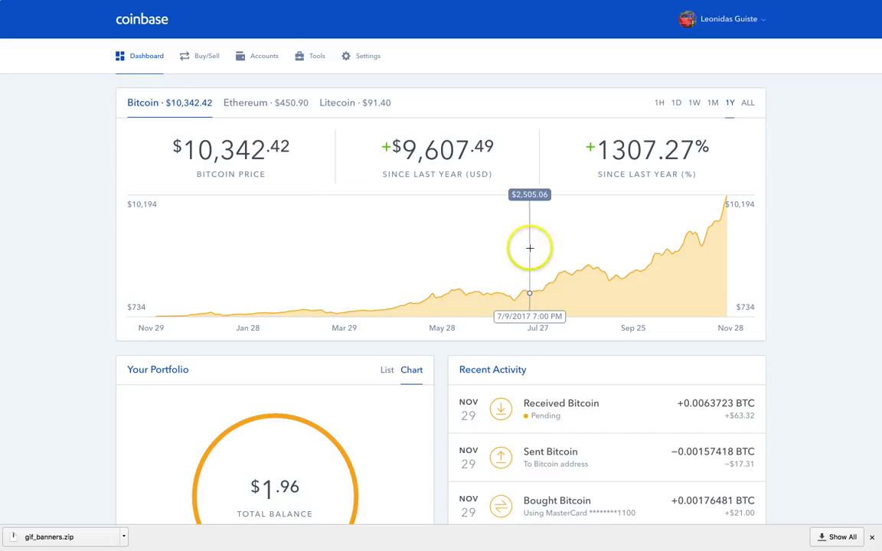
pyautogui.scroll(-2, 414, 310)
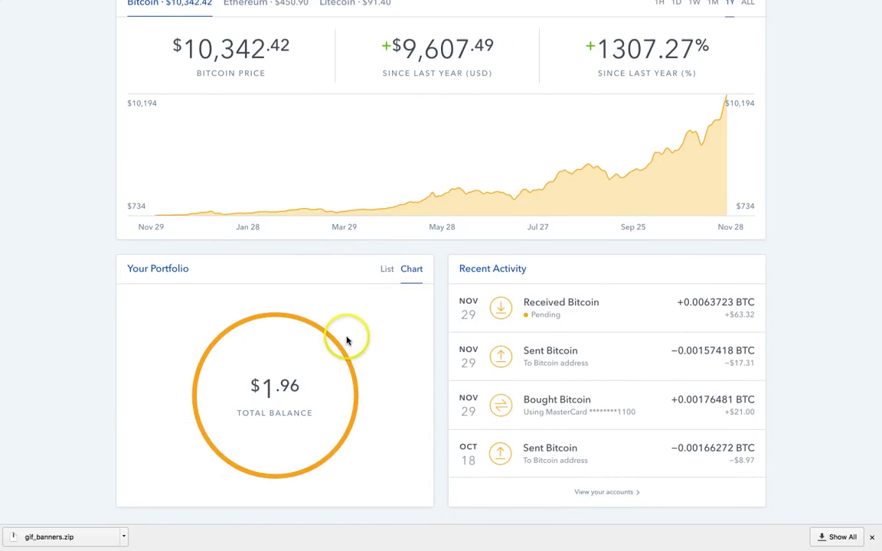
pyautogui.scroll(-1, 347, 340)
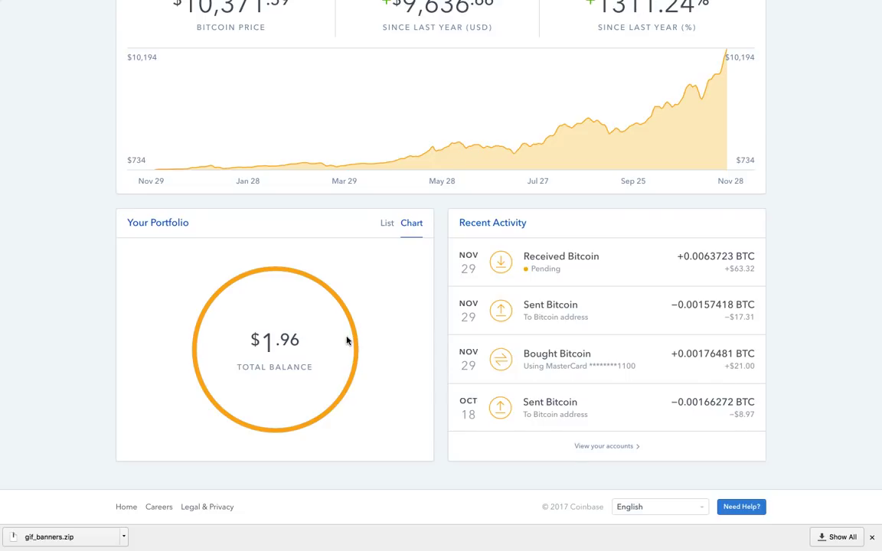
pyautogui.scroll(5, 347, 340)
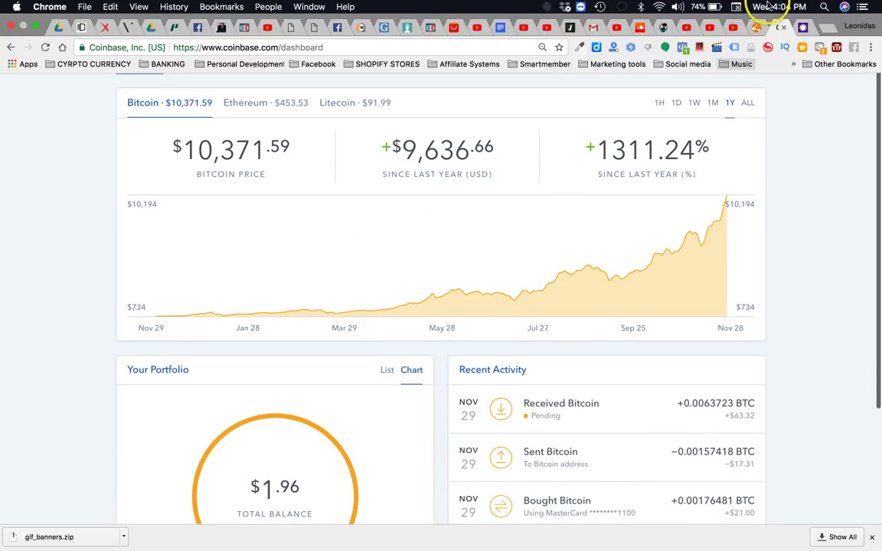
pyautogui.click(687, 28)
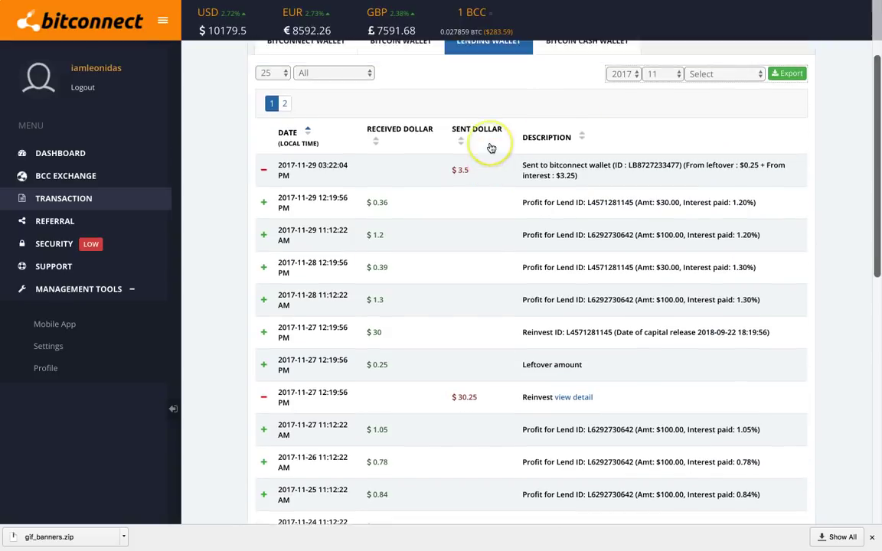
pyautogui.scroll(3, 492, 148)
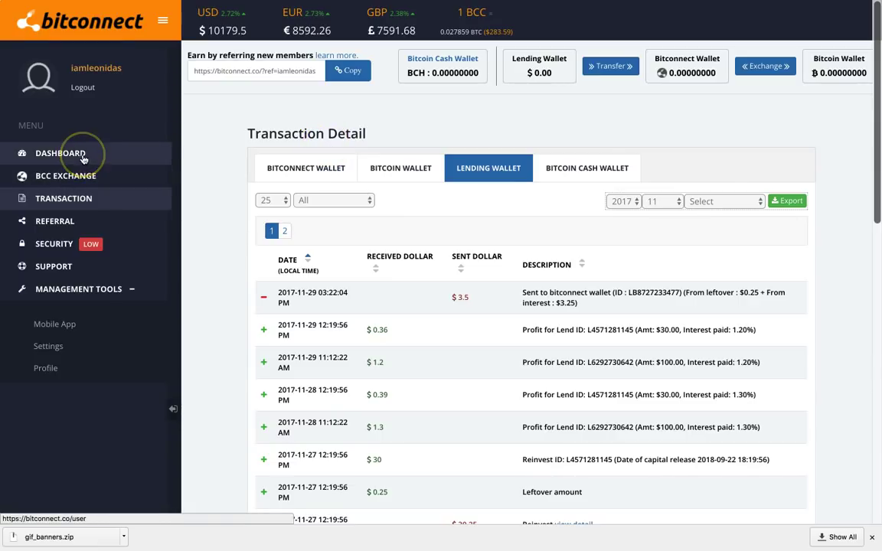
pyautogui.click(61, 153)
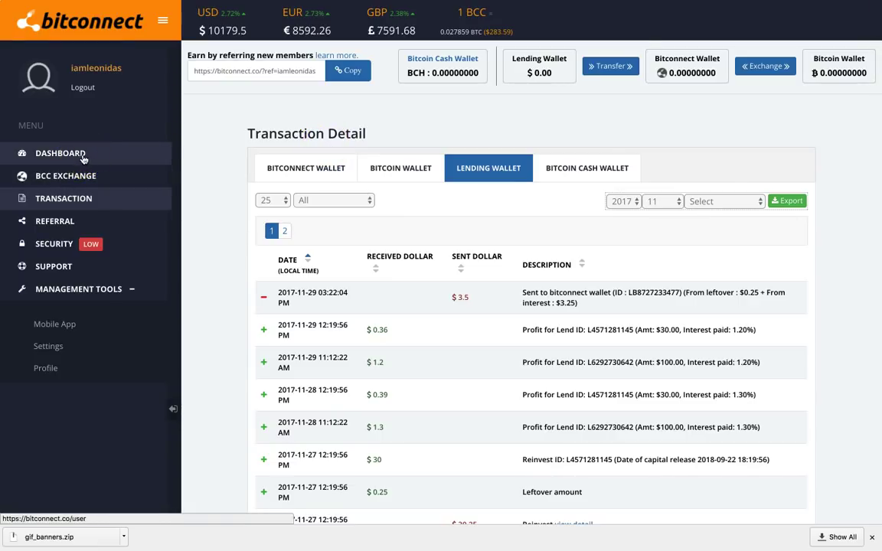
# Step: On Coinbase's Buy/Sell page, try a 40 USD Bitcoin buy, check weekly limits, and go back
pyautogui.moveTo(781, 3)
pyautogui.click(781, 28)
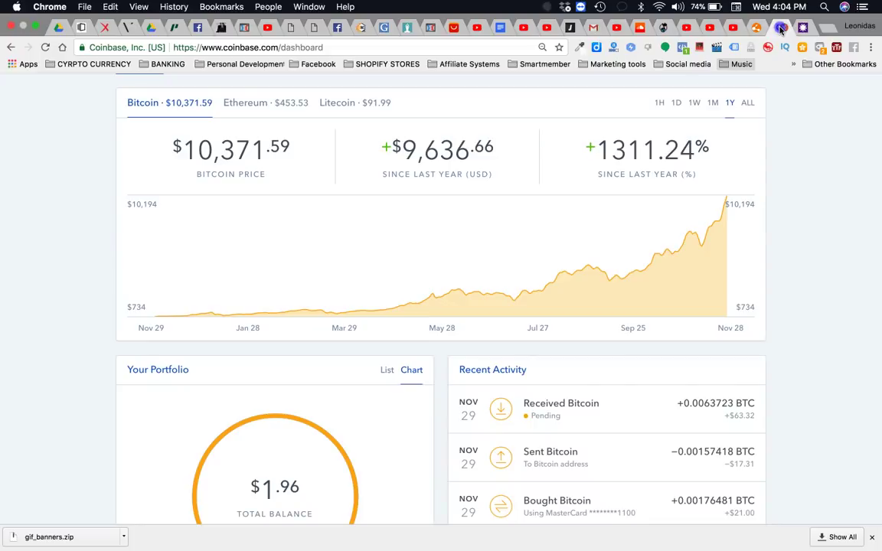
pyautogui.scroll(-3, 187, 459)
pyautogui.scroll(3, 187, 460)
pyautogui.click(198, 62)
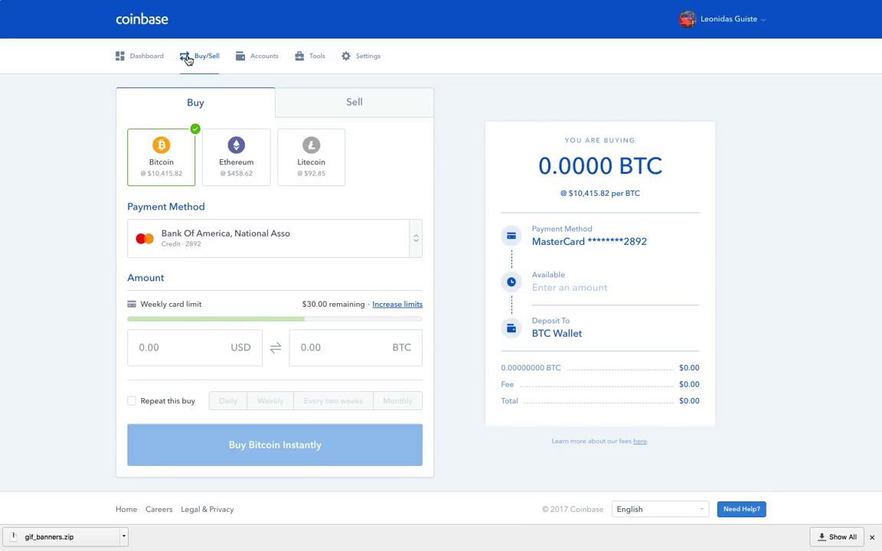
pyautogui.click(204, 349)
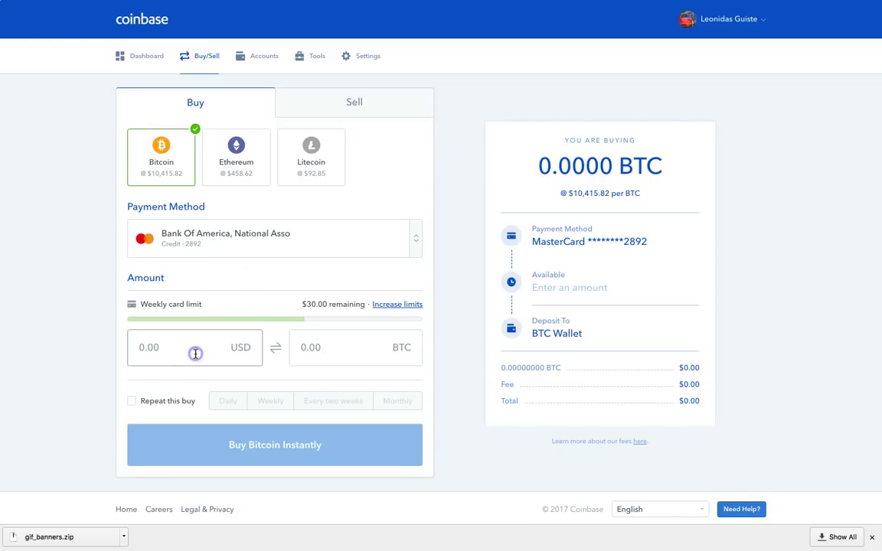
pyautogui.click(150, 339)
pyautogui.write('4')
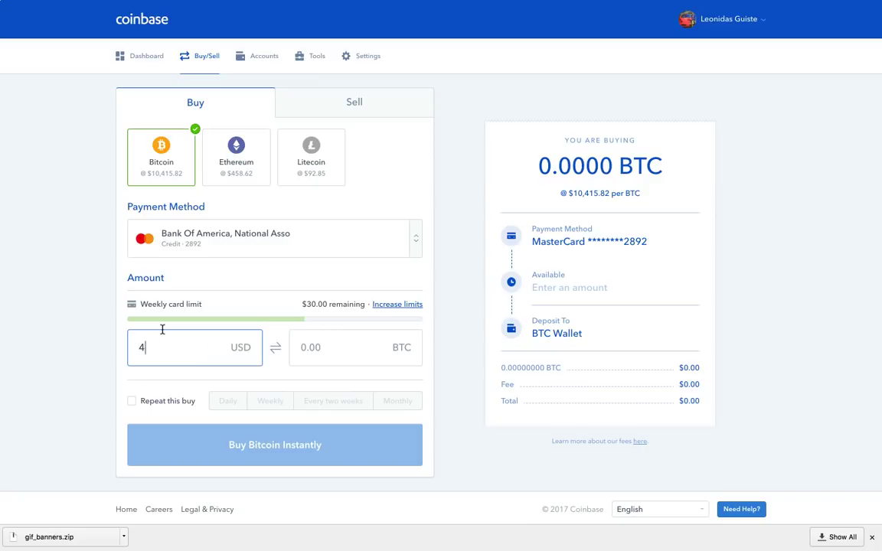
pyautogui.write('0')
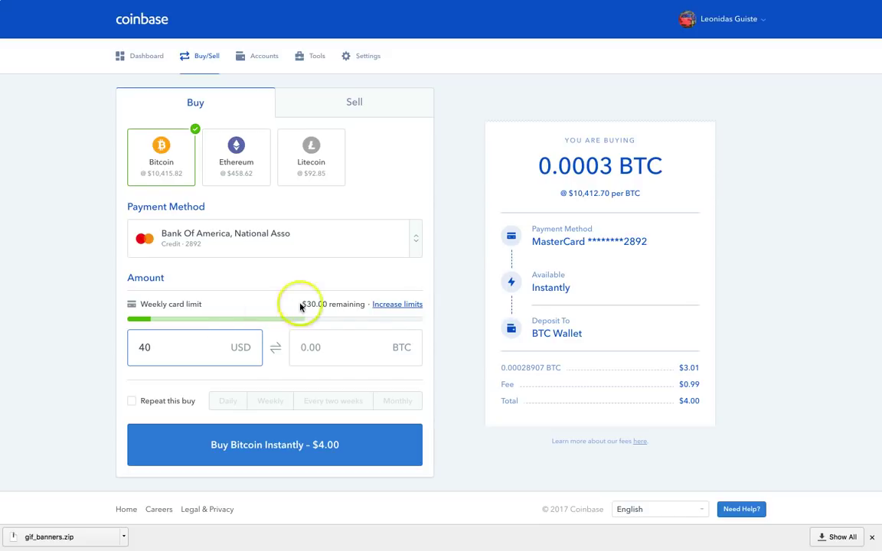
pyautogui.click(397, 304)
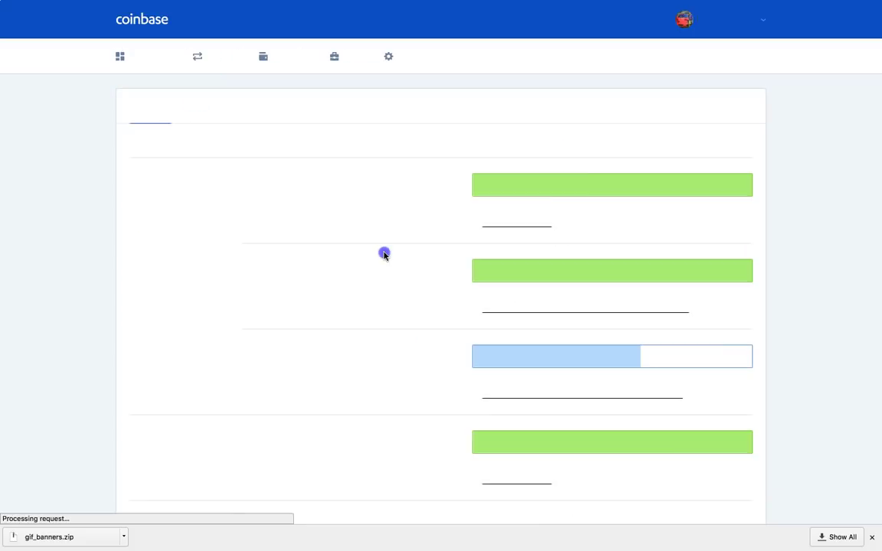
pyautogui.hotkey('alt', 'Left')
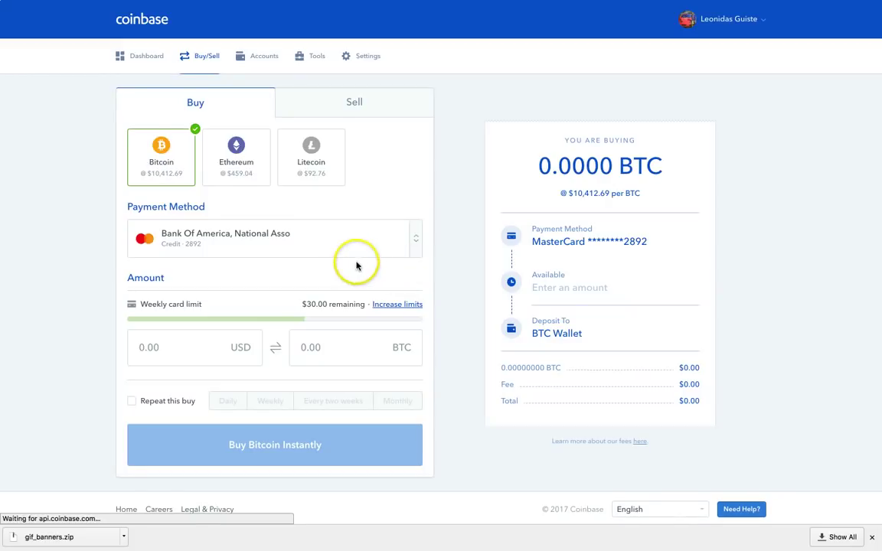
# Step: Choose the Capital One card, note $30 of $50 weekly card limit left, return to buying
pyautogui.click(415, 239)
pyautogui.click(369, 272)
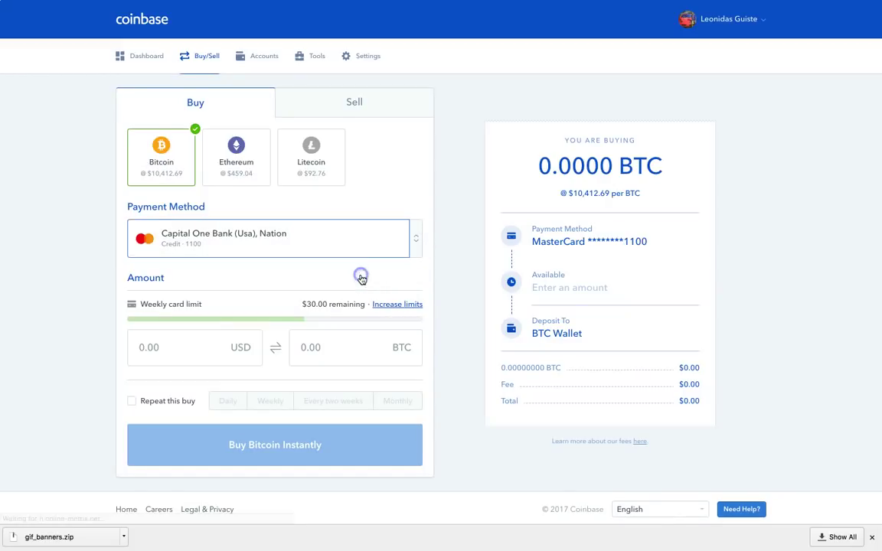
pyautogui.click(387, 304)
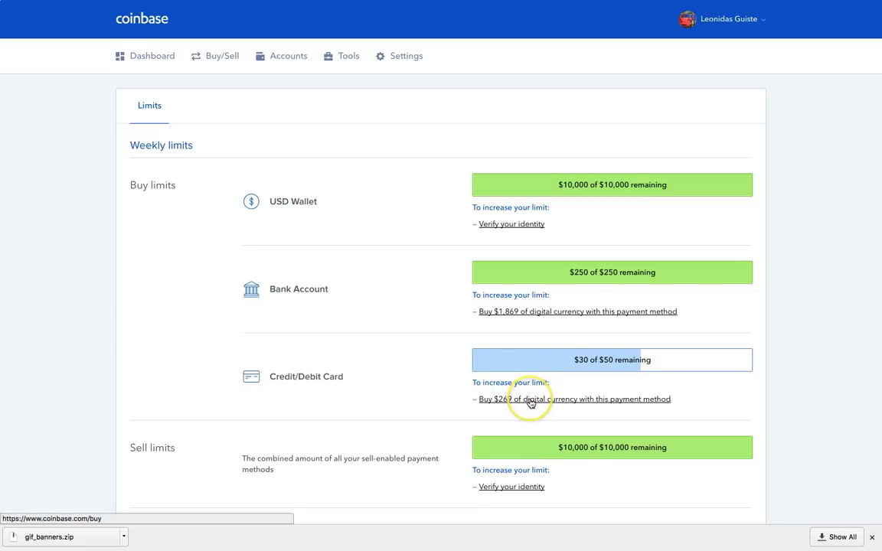
pyautogui.scroll(-2, 531, 403)
pyautogui.click(515, 339)
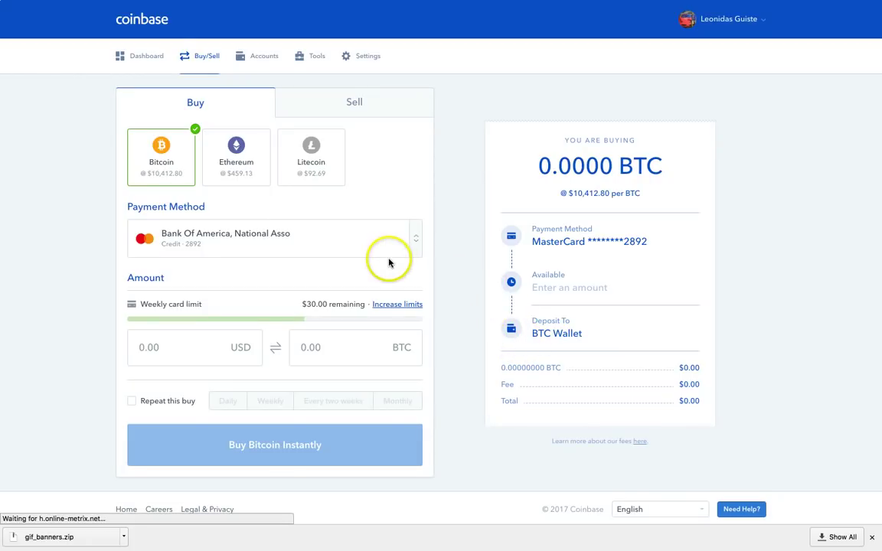
pyautogui.click(415, 247)
pyautogui.click(354, 269)
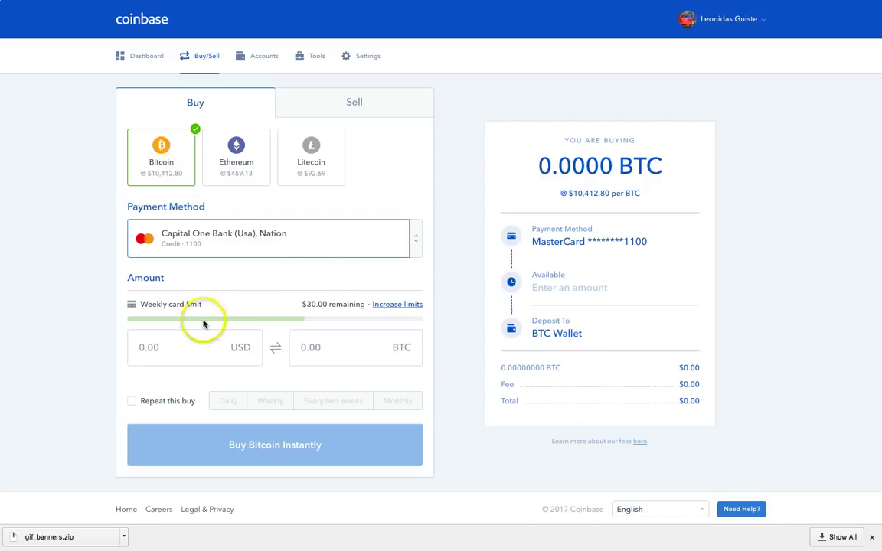
pyautogui.click(200, 345)
pyautogui.write('30')
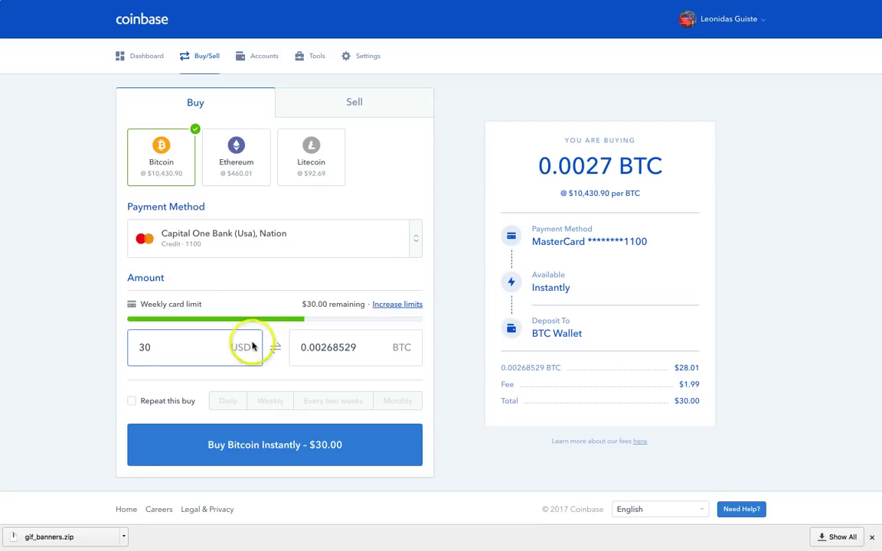
pyautogui.click(166, 389)
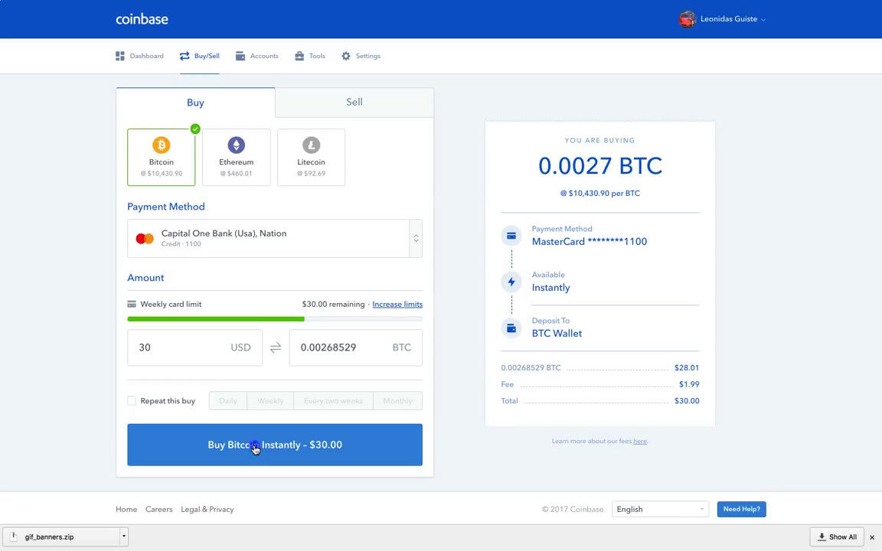
# Step: Buy the $30 of Bitcoin instantly, confirm the purchase, and go to the dashboard
pyautogui.click(255, 448)
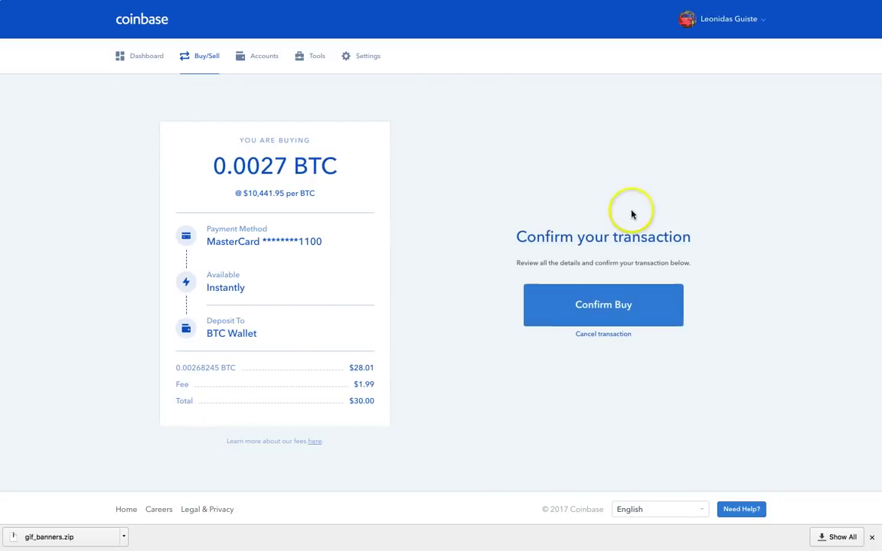
pyautogui.click(594, 300)
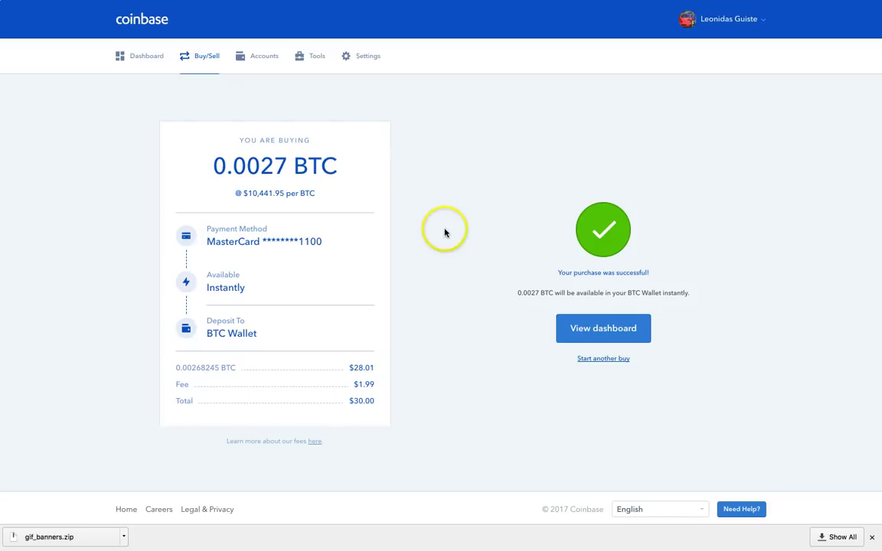
pyautogui.click(603, 328)
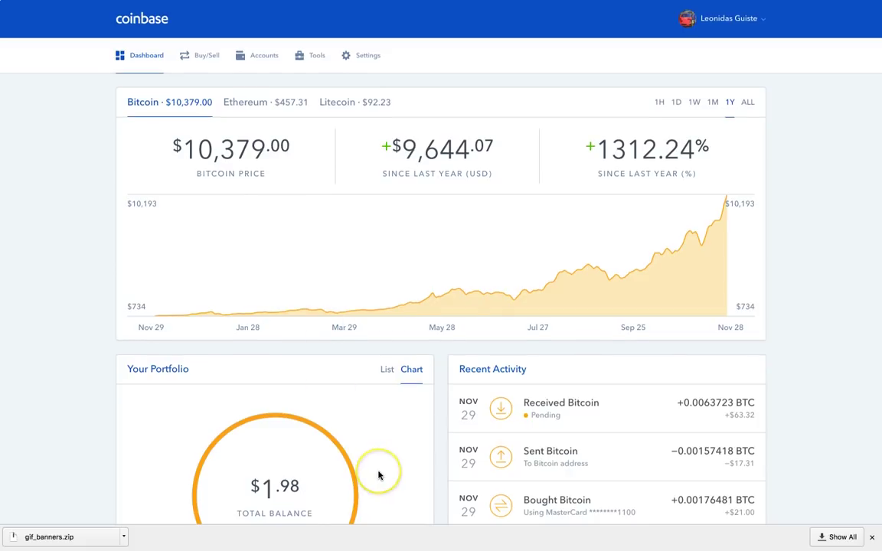
pyautogui.scroll(-3, 378, 459)
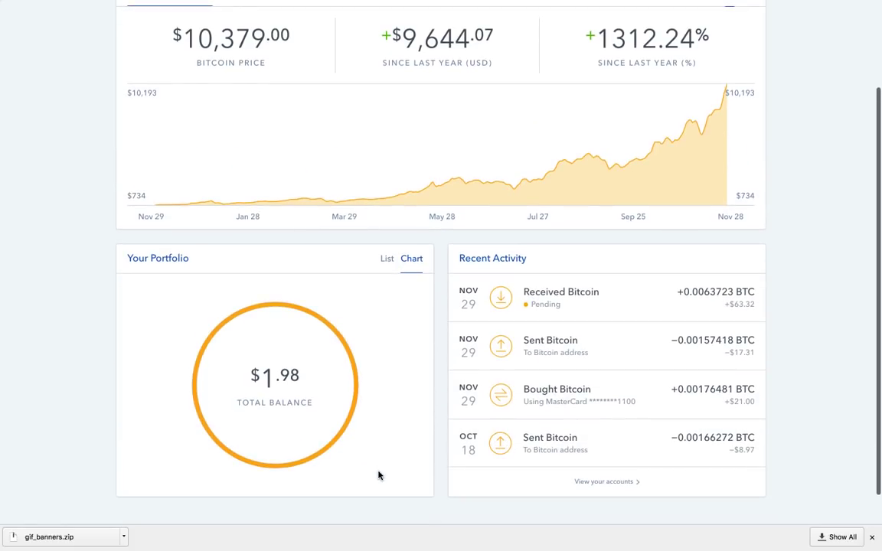
pyautogui.scroll(5, 378, 476)
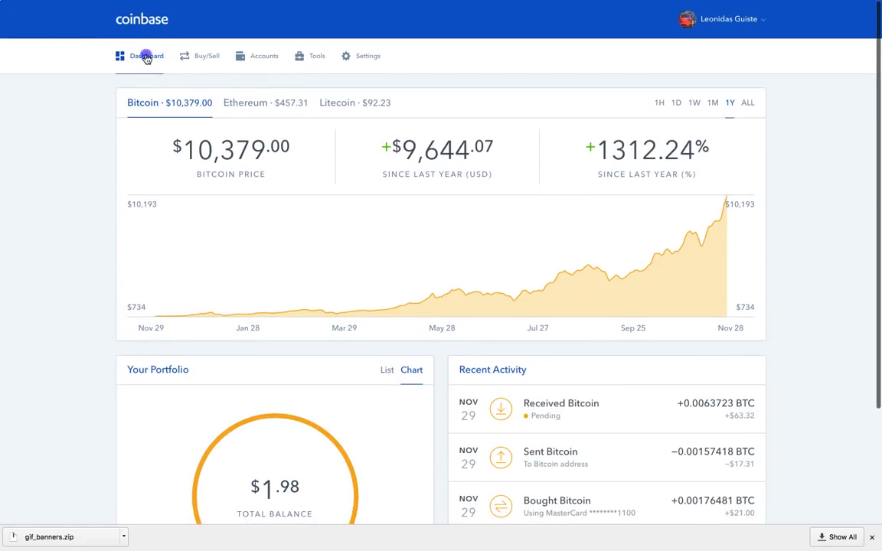
pyautogui.scroll(-1, 327, 296)
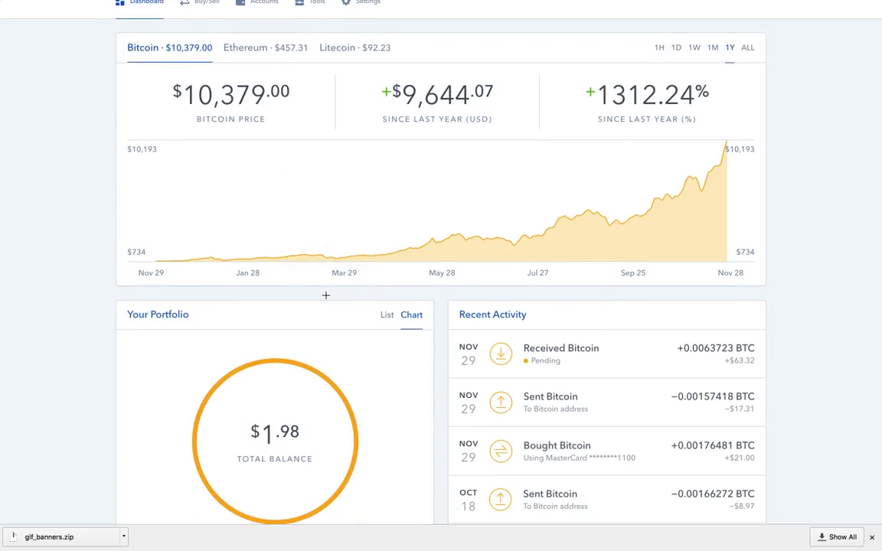
pyautogui.click(299, 354)
pyautogui.scroll(-2, 341, 272)
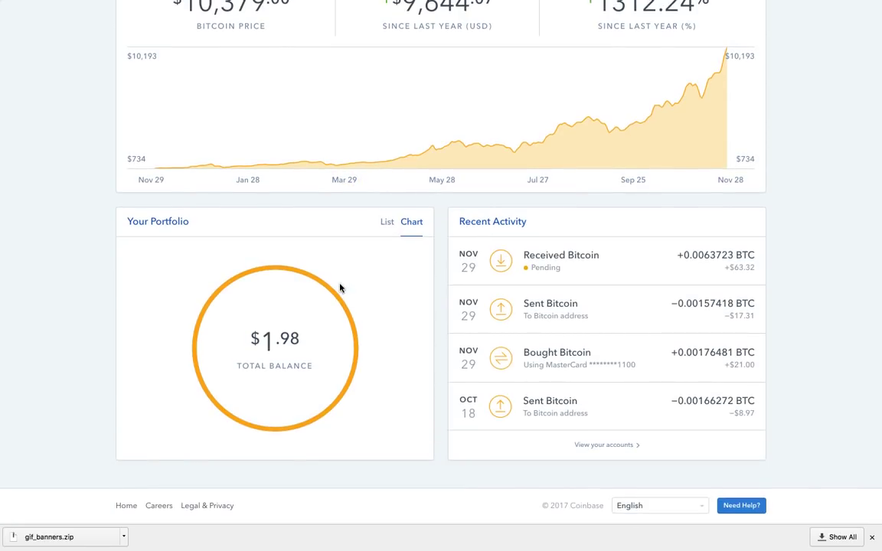
pyautogui.scroll(1, 341, 288)
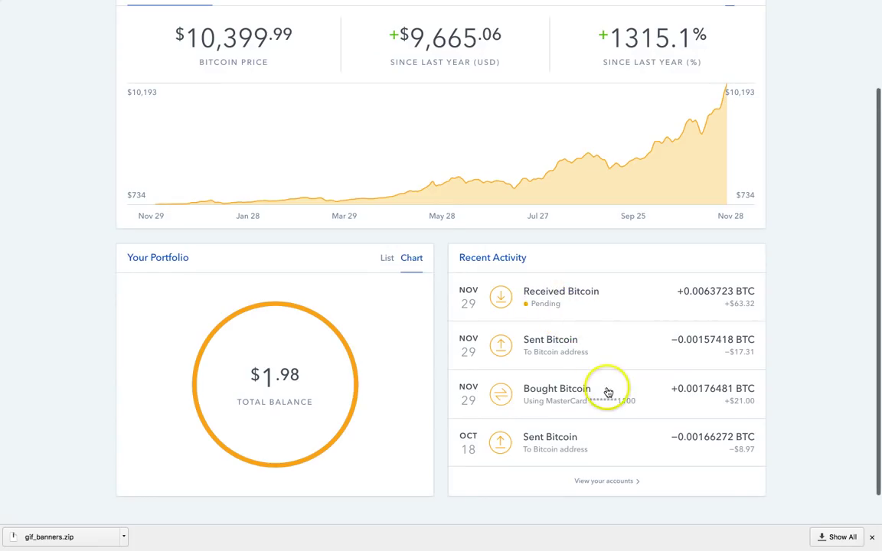
pyautogui.scroll(3, 569, 324)
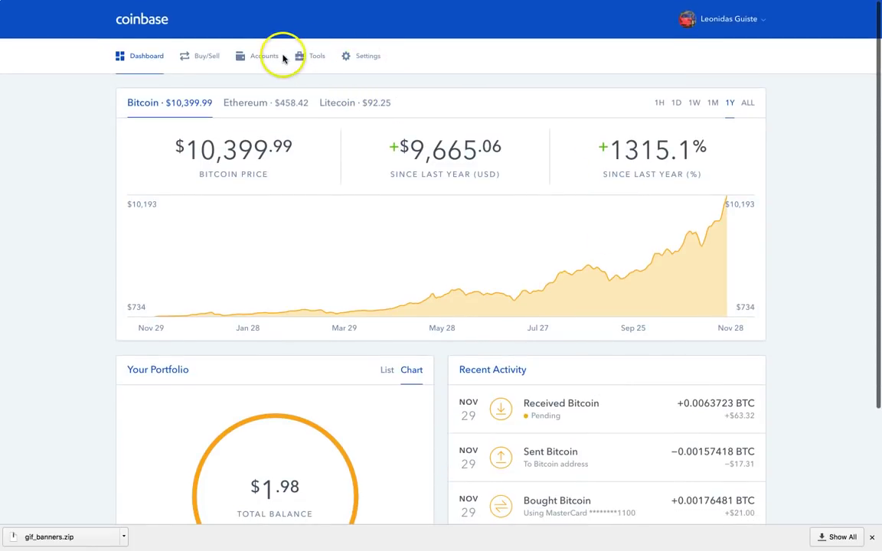
pyautogui.click(211, 56)
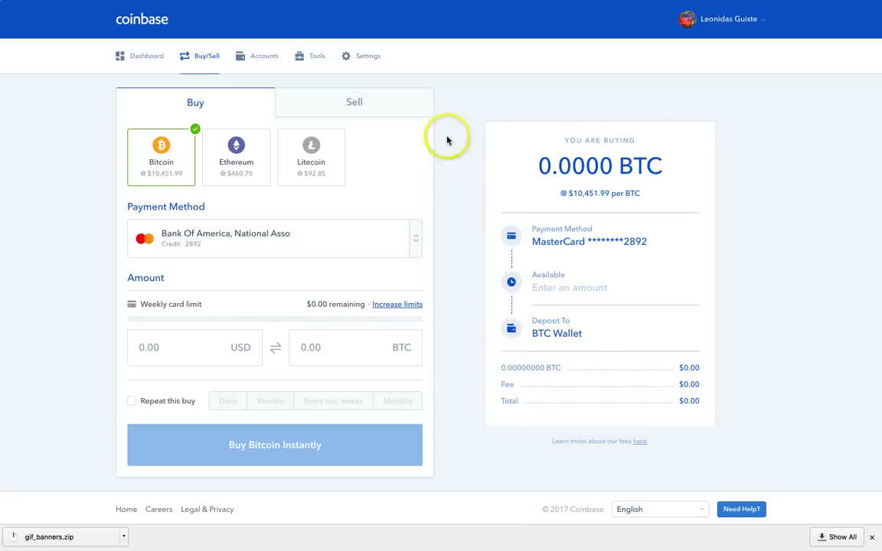
pyautogui.click(262, 159)
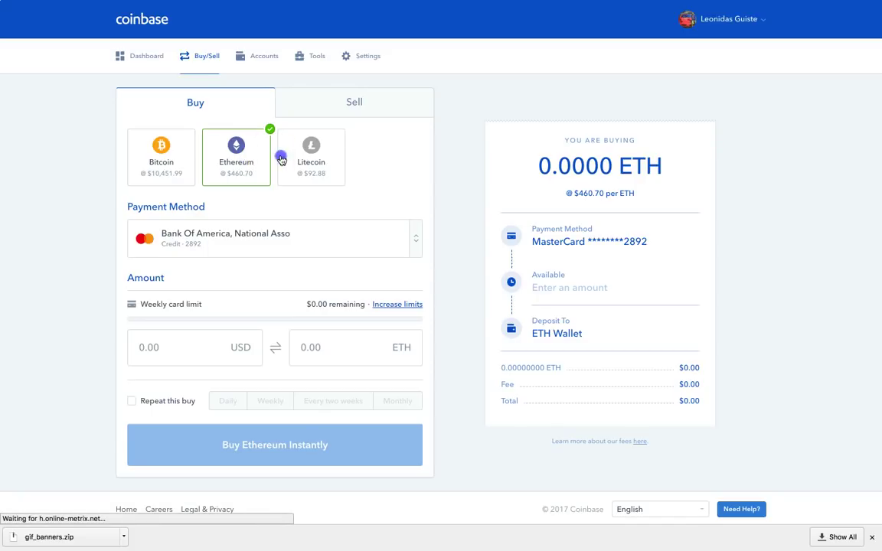
pyautogui.click(283, 158)
pyautogui.click(161, 157)
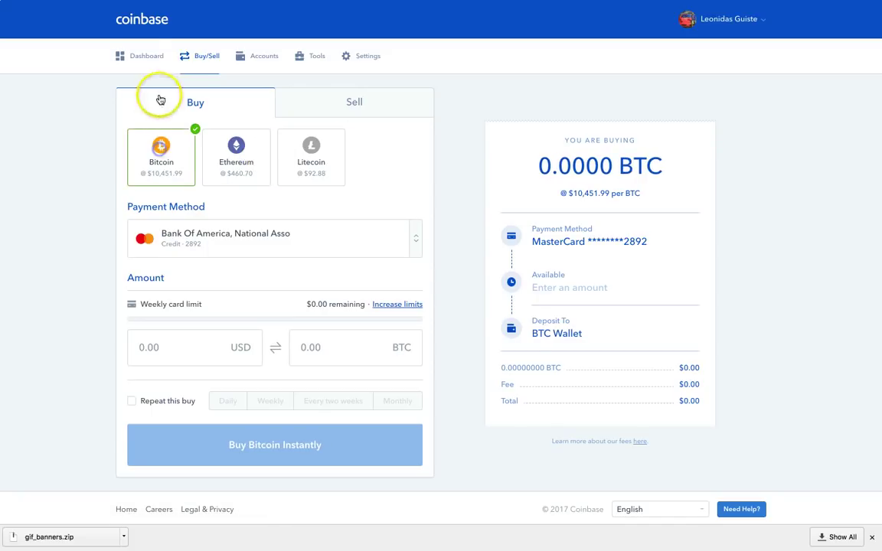
pyautogui.click(138, 56)
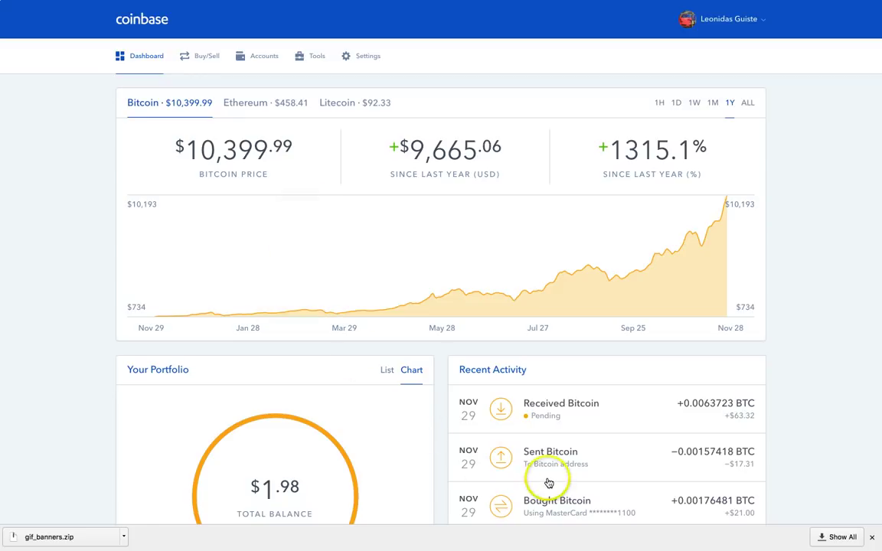
pyautogui.scroll(-5, 565, 427)
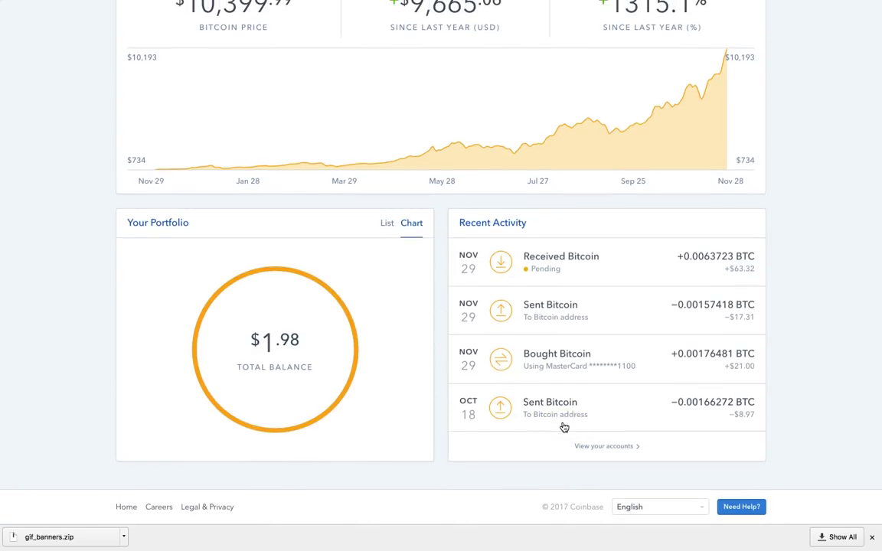
# Step: Reload the Coinbase dashboard so Bitcoin updates to $10,402.23 and Litecoin to $92.50
pyautogui.click(570, 375)
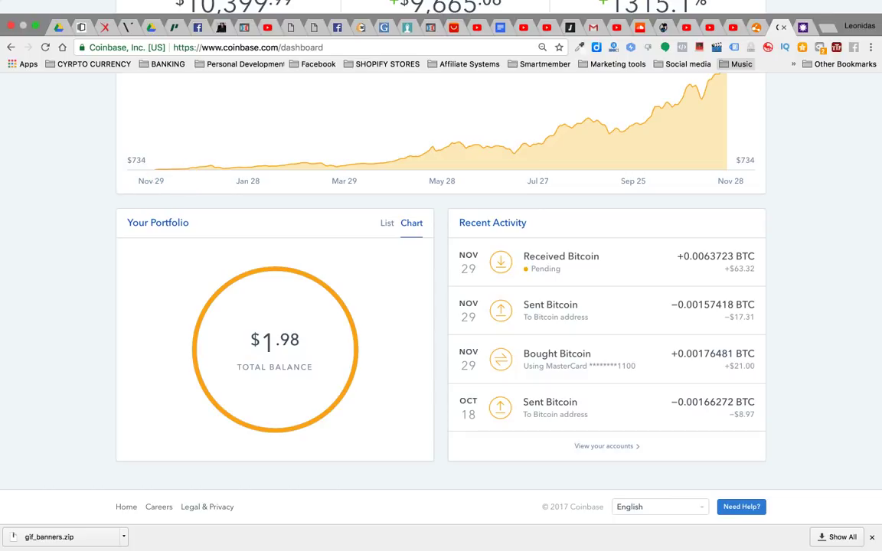
pyautogui.click(47, 48)
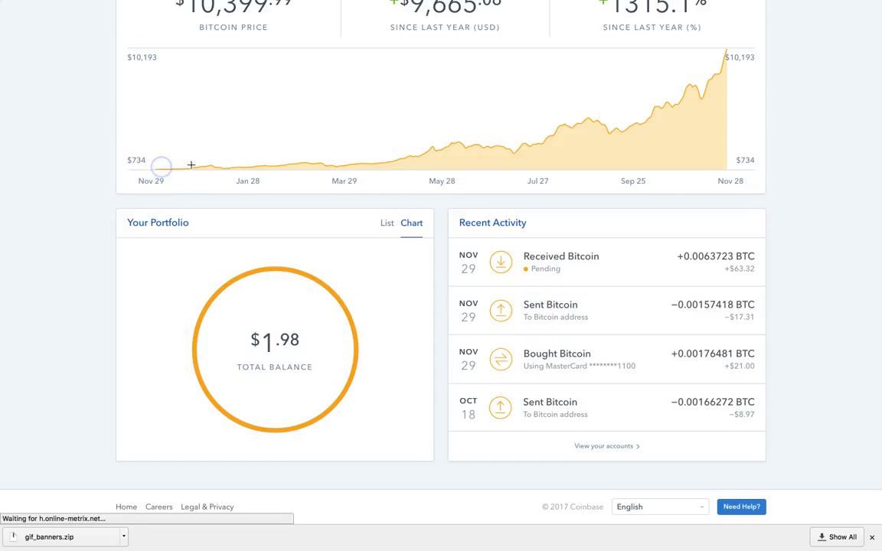
pyautogui.moveTo(208, 164)
pyautogui.scroll(4, 199, 168)
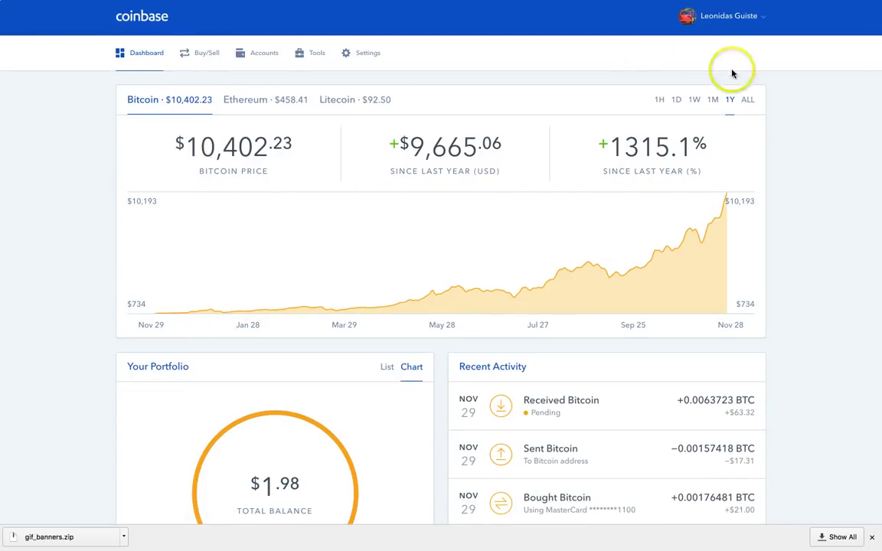
# Step: Set the Bitcoin price chart's time range to ALL, covering January 2013 to November 2017
pyautogui.click(744, 100)
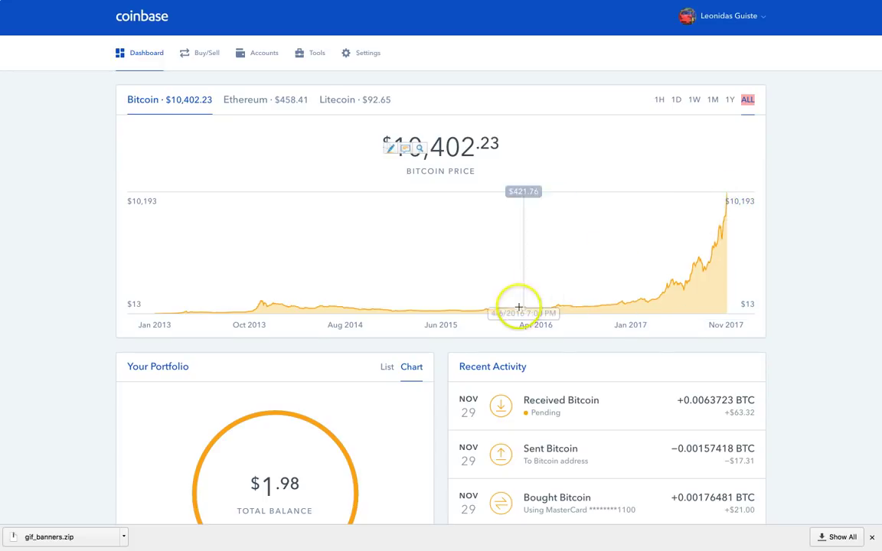
pyautogui.scroll(-3, 505, 307)
# Step: Check the pending Received Bitcoin entry, toggle portfolio list and chart views, reload, then open macOS Dashboard
pyautogui.click(582, 257)
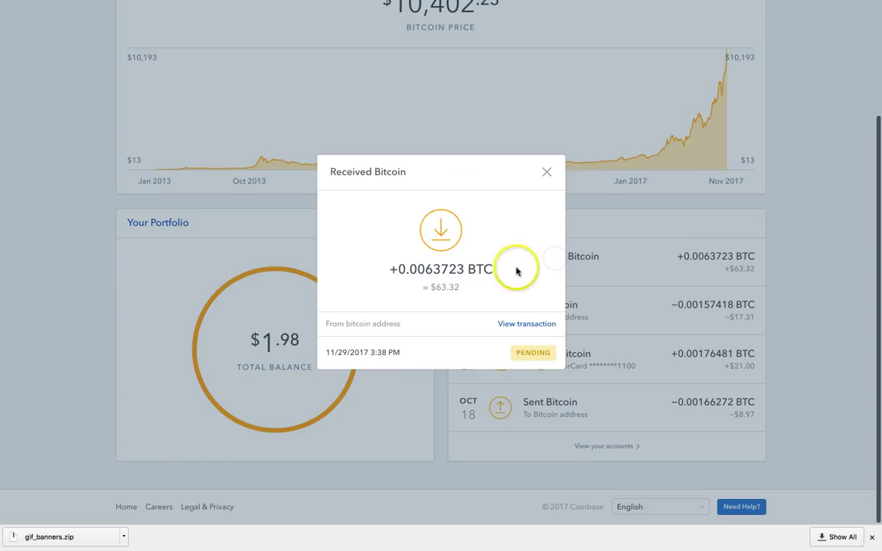
pyautogui.click(546, 171)
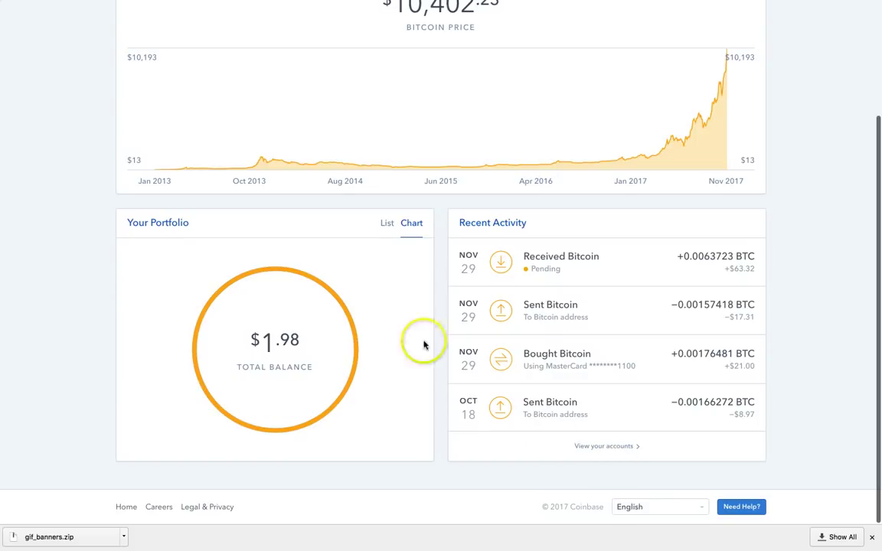
pyautogui.click(386, 222)
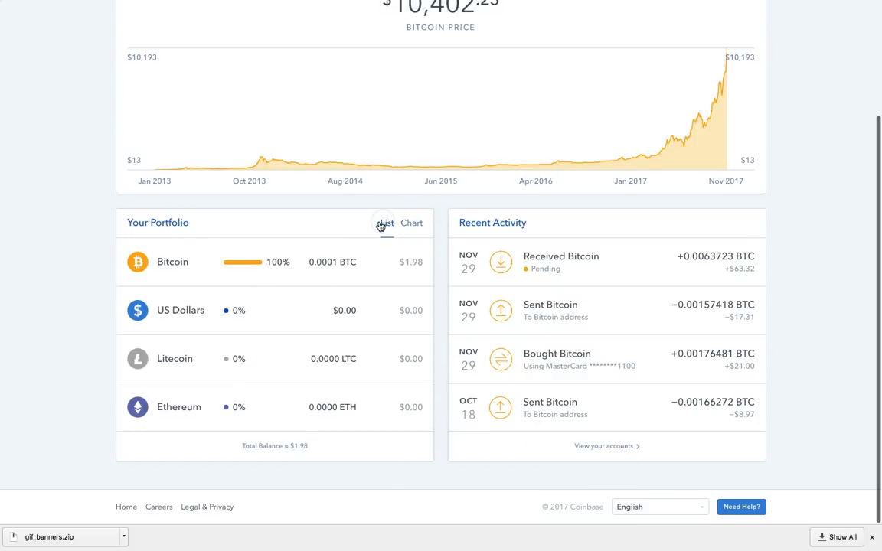
pyautogui.click(414, 222)
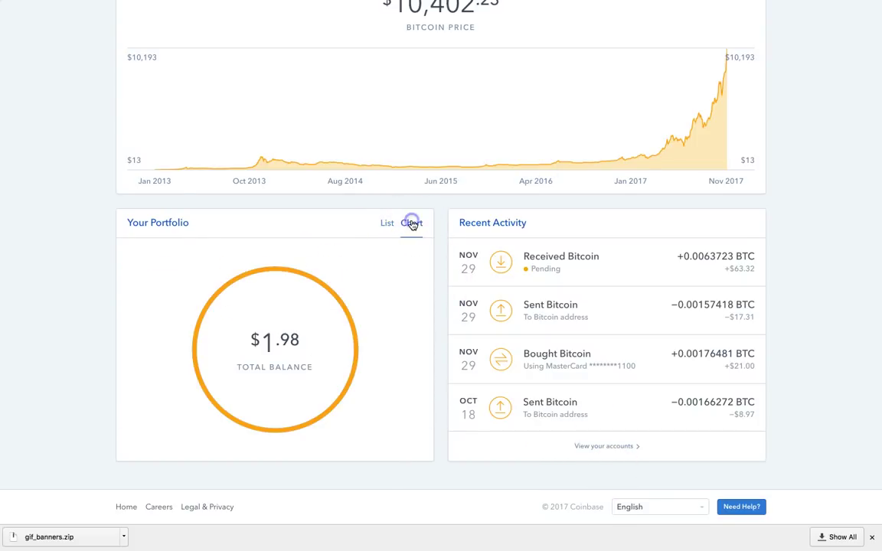
pyautogui.moveTo(441, 2)
pyautogui.click(45, 46)
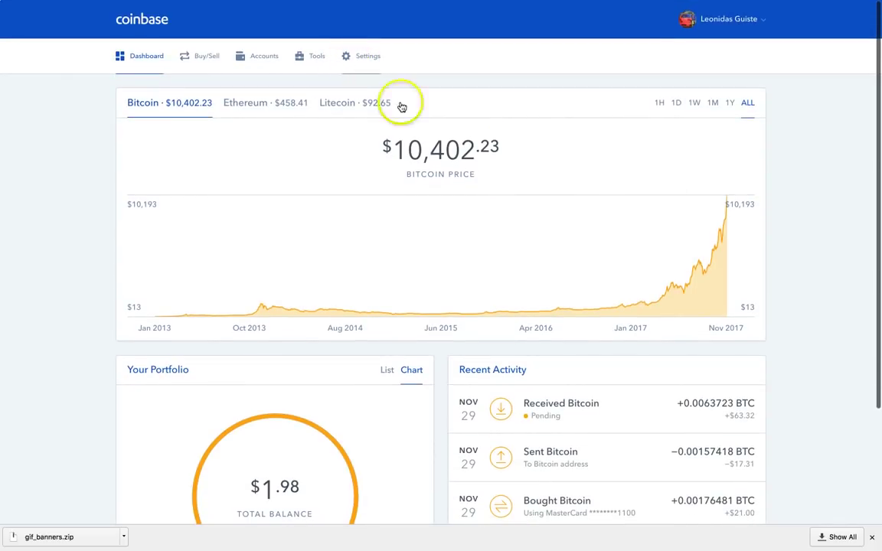
pyautogui.hotkey('ctrl', 'Left')
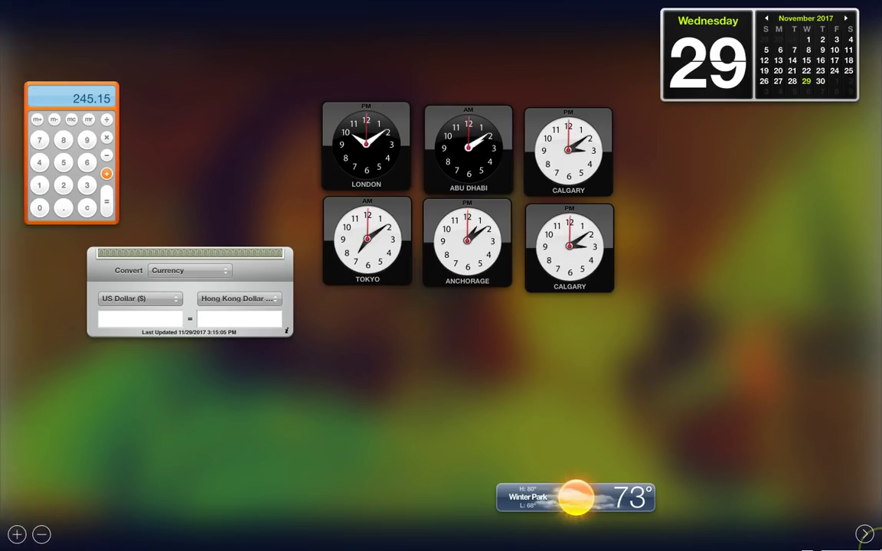